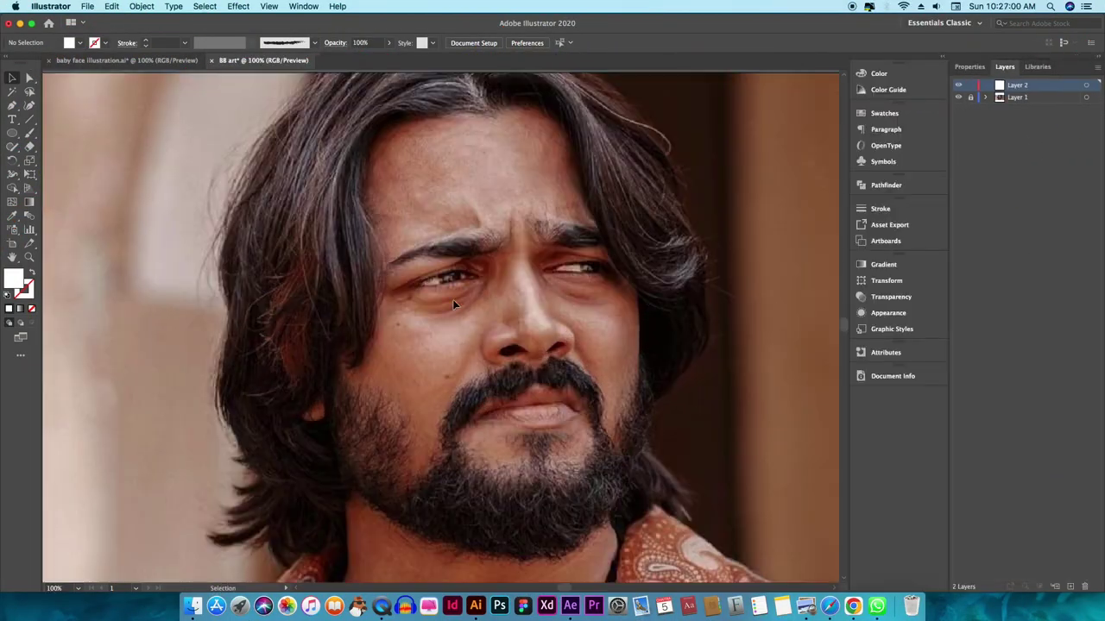
# Brush a test stroke, then set the black paintbrush line weight to 0.5 pt
pyautogui.moveTo(455, 169); pyautogui.dragTo(436, 320)
pyautogui.click(184, 42)
pyautogui.click(195, 76)
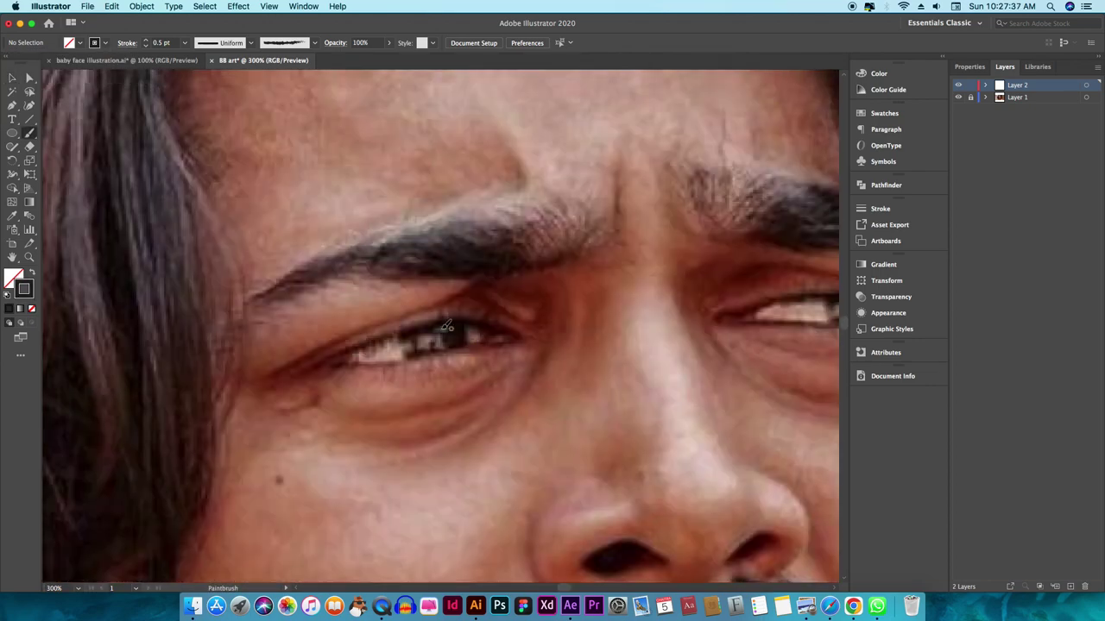
# Trace the left eye's eyelid, iris, under-eye creases and eyebrow
pyautogui.moveTo(505, 348)
pyautogui.mouseDown()
pyautogui.moveTo(408, 335)
pyautogui.moveTo(449, 339)
pyautogui.mouseUp()
pyautogui.moveTo(495, 380)
pyautogui.mouseDown()
pyautogui.moveTo(392, 423)
pyautogui.moveTo(373, 449)
pyautogui.mouseUp()
pyautogui.moveTo(542, 366); pyautogui.dragTo(423, 459)
pyautogui.moveTo(479, 232); pyautogui.dragTo(518, 226)
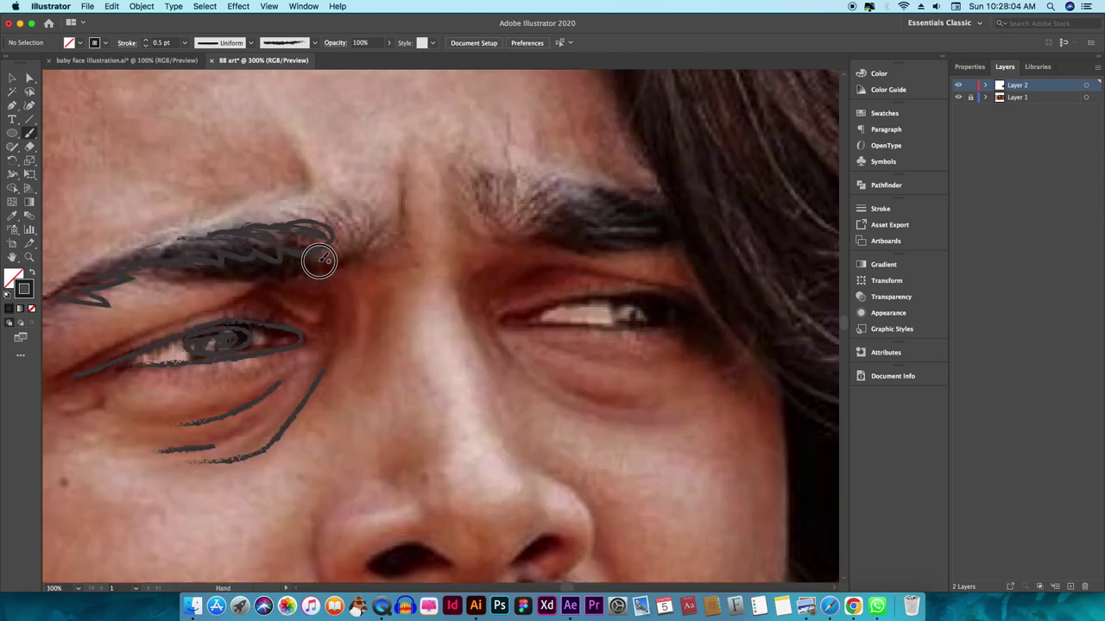
# Trace the right eye's eyelid, iris, two under-eye creases and eyebrow
pyautogui.hscroll(10, 394, 252)
pyautogui.moveTo(353, 297); pyautogui.dragTo(351, 301)
pyautogui.moveTo(461, 293)
pyautogui.mouseDown()
pyautogui.moveTo(487, 301)
pyautogui.moveTo(429, 279)
pyautogui.mouseUp()
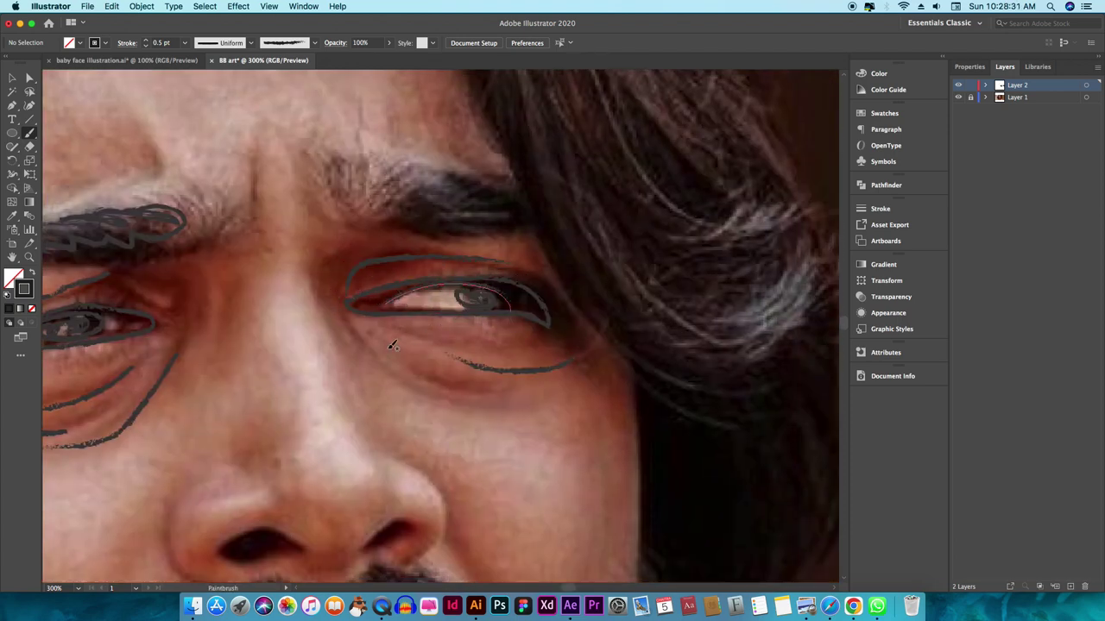
pyautogui.moveTo(391, 349); pyautogui.dragTo(500, 386)
pyautogui.moveTo(479, 408); pyautogui.dragTo(339, 328)
pyautogui.moveTo(457, 223); pyautogui.dragTo(484, 221)
# Select the photo on Layer 1 and fade it to 59% opacity
pyautogui.hotkey('ctrl', '0')
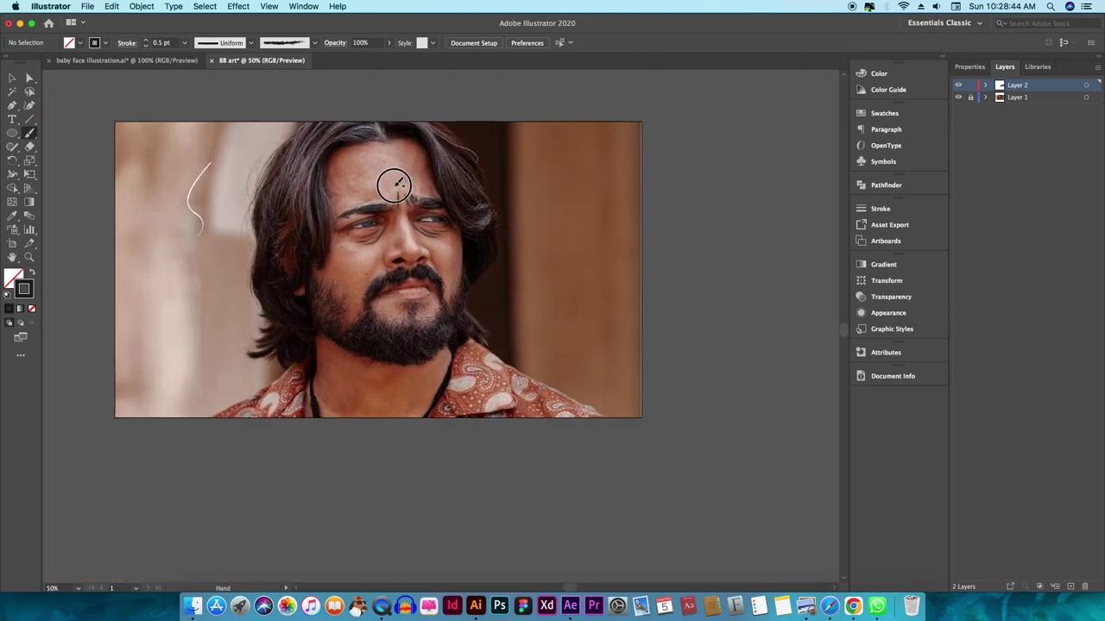
pyautogui.scroll(3, 395, 185)
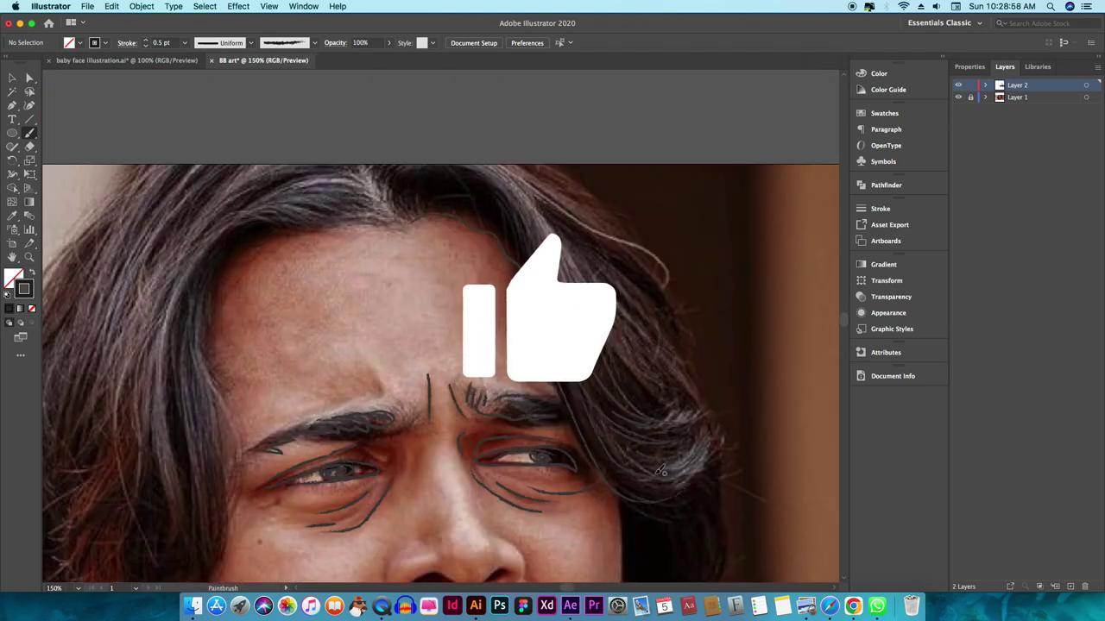
pyautogui.hscroll(3, 441, 371)
pyautogui.click(1032, 109)
pyautogui.click(389, 43)
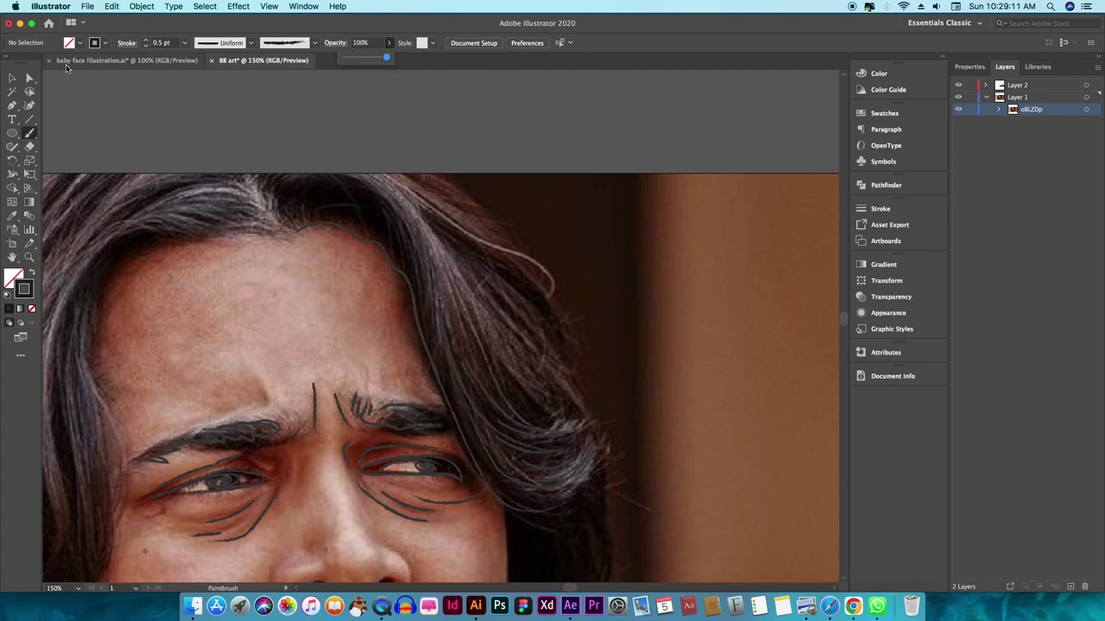
# Return to the 0.5 pt Paintbrush on Layer 2 and start hair strand lines
pyautogui.hotkey('ctrl', '=')
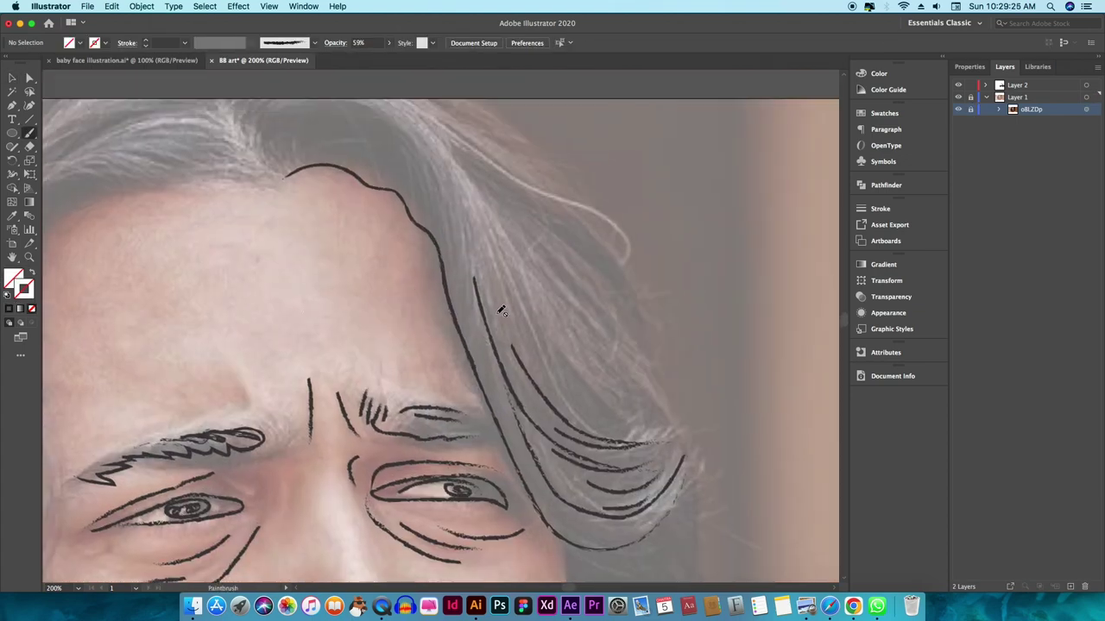
pyautogui.press('b')
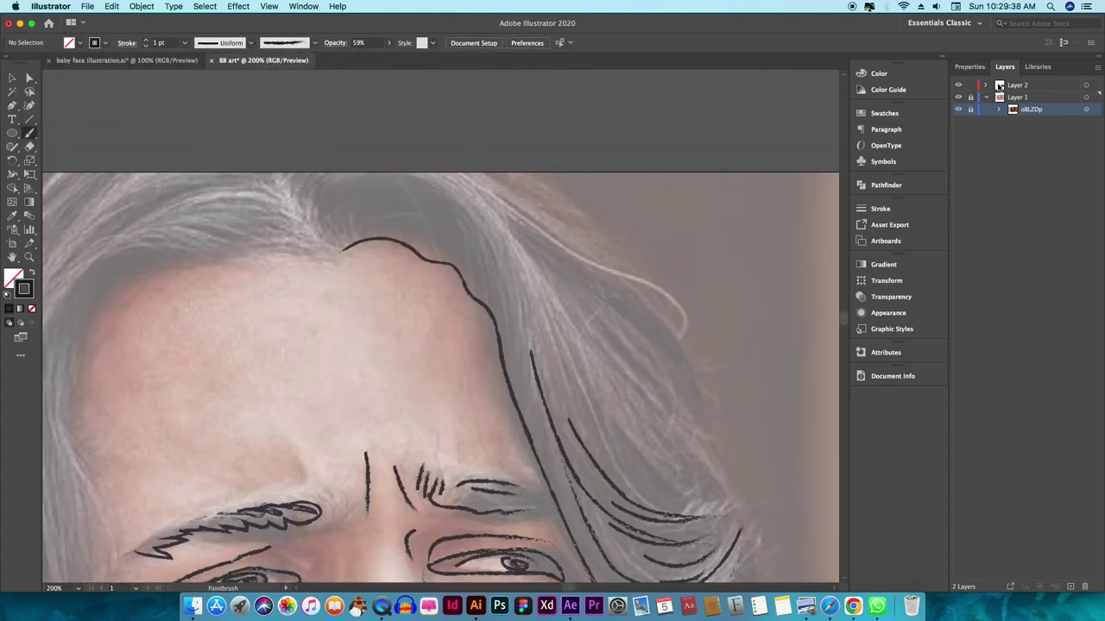
pyautogui.click(184, 42)
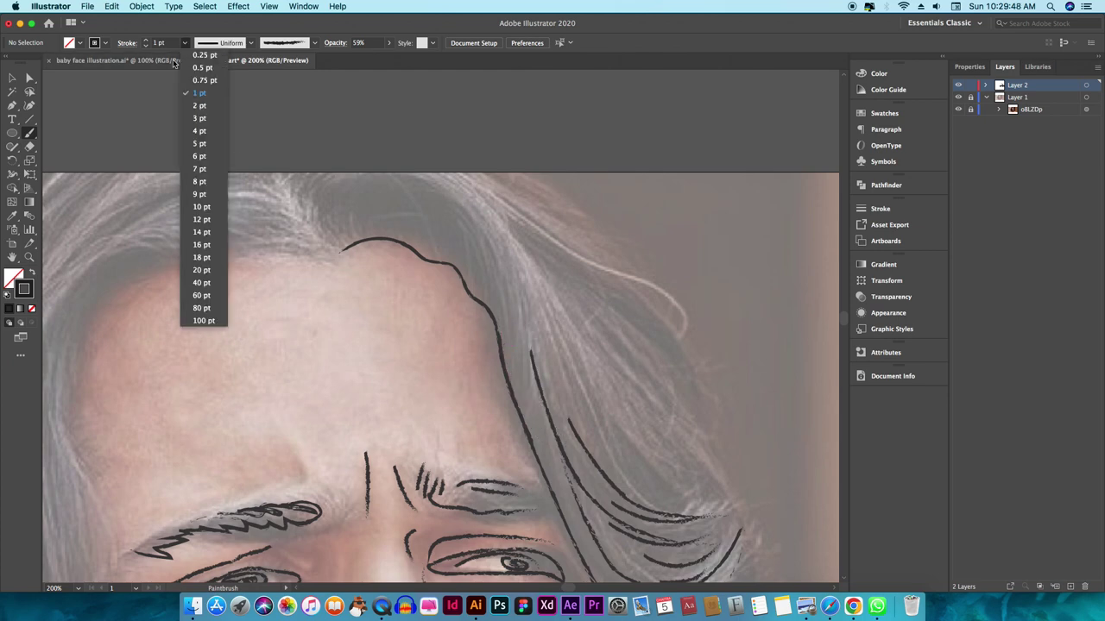
pyautogui.click(204, 68)
pyautogui.moveTo(507, 283); pyautogui.dragTo(544, 401)
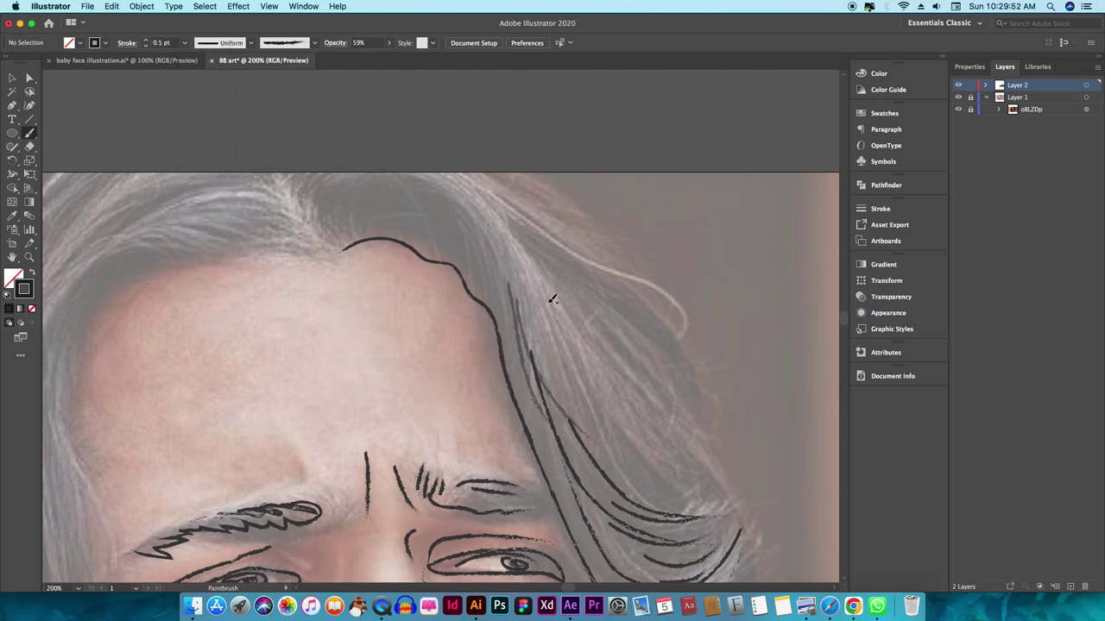
# Brush long strand lines down the hair beside the face toward the neck
pyautogui.scroll(-5, 516, 251)
pyautogui.moveTo(518, 328); pyautogui.dragTo(586, 423)
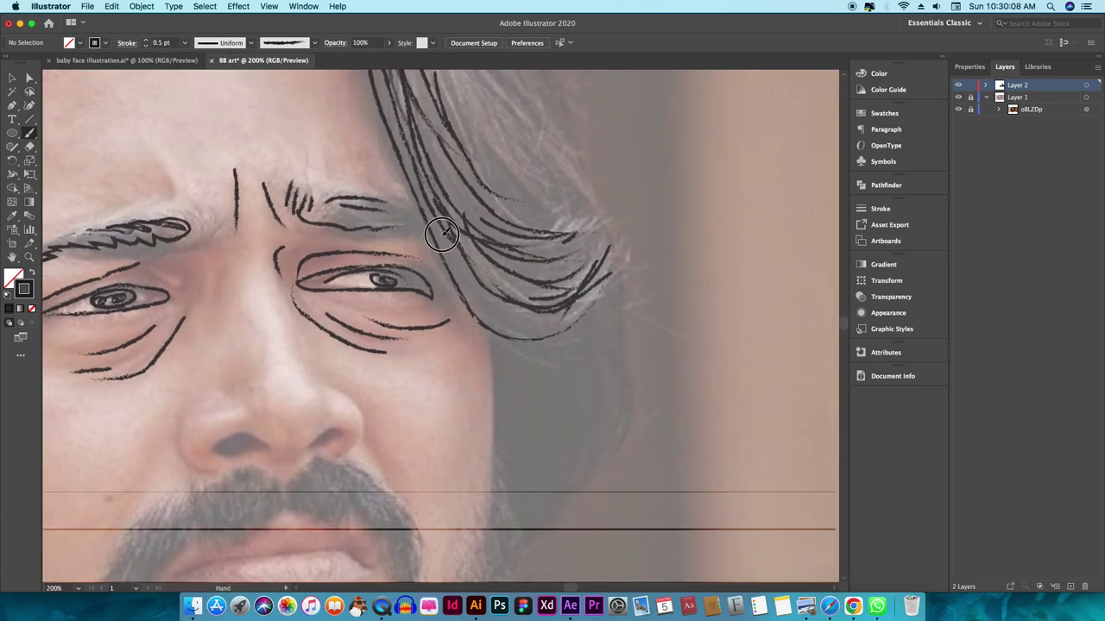
pyautogui.scroll(-5, 442, 233)
pyautogui.moveTo(522, 388); pyautogui.dragTo(609, 140)
pyautogui.moveTo(536, 338)
pyautogui.mouseDown()
pyautogui.moveTo(545, 213)
pyautogui.moveTo(506, 308)
pyautogui.mouseUp()
pyautogui.scroll(-2, 506, 308)
pyautogui.moveTo(508, 108); pyautogui.dragTo(496, 335)
pyautogui.moveTo(493, 380); pyautogui.dragTo(484, 431)
pyautogui.scroll(-3, 518, 389)
pyautogui.moveTo(547, 320); pyautogui.dragTo(604, 406)
pyautogui.scroll(-2, 586, 397)
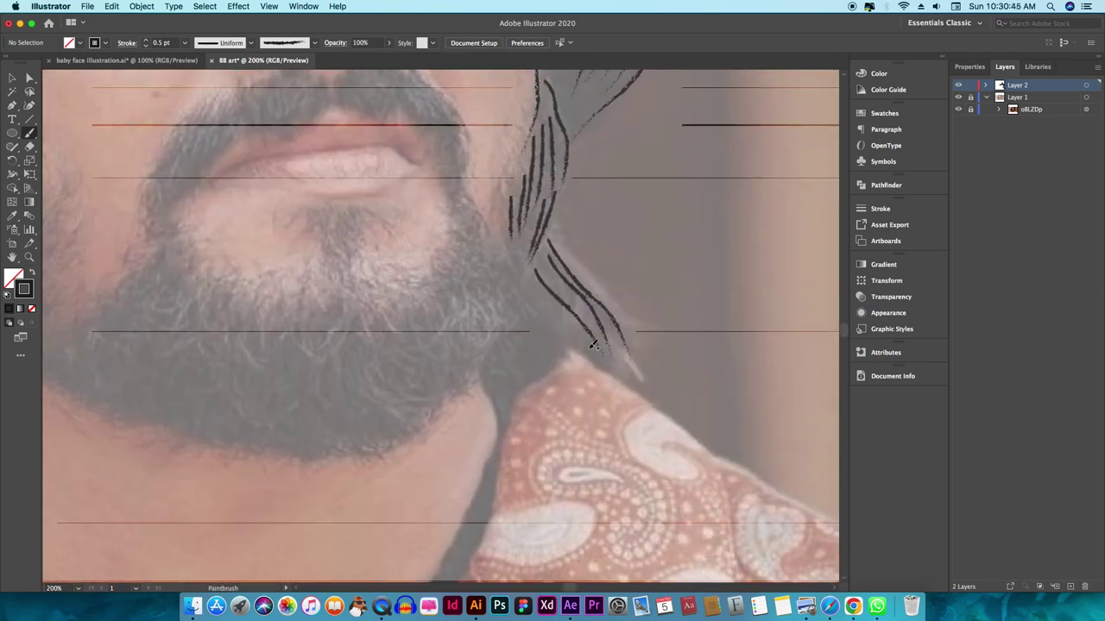
pyautogui.scroll(-3, 545, 422)
pyautogui.scroll(4, 547, 278)
pyautogui.scroll(-3, 518, 239)
pyautogui.scroll(1, 467, 200)
# Outline the nose, the nostrils and the line under the nose
pyautogui.moveTo(466, 200)
pyautogui.mouseDown()
pyautogui.moveTo(393, 314)
pyautogui.moveTo(396, 333)
pyautogui.mouseUp()
pyautogui.moveTo(562, 316); pyautogui.dragTo(500, 311)
pyautogui.moveTo(656, 285); pyautogui.dragTo(566, 356)
pyautogui.scroll(2, 572, 231)
pyautogui.hscroll(3, 572, 231)
pyautogui.scroll(-3, 571, 231)
# Trace the outline of the mustache
pyautogui.moveTo(486, 316); pyautogui.dragTo(615, 291)
pyautogui.scroll(-3, 638, 259)
pyautogui.moveTo(689, 197); pyautogui.dragTo(735, 295)
pyautogui.moveTo(505, 172); pyautogui.dragTo(540, 214)
pyautogui.moveTo(608, 185); pyautogui.dragTo(690, 281)
pyautogui.scroll(-2, 669, 205)
pyautogui.moveTo(465, 173); pyautogui.dragTo(98, 365)
pyautogui.moveTo(449, 193); pyautogui.dragTo(171, 325)
# Fill the mustache with hair strokes and view the whole portrait
pyautogui.moveTo(444, 120); pyautogui.dragTo(412, 190)
pyautogui.moveTo(421, 123); pyautogui.dragTo(399, 185)
pyautogui.moveTo(397, 122)
pyautogui.mouseDown()
pyautogui.moveTo(387, 177)
pyautogui.moveTo(364, 183)
pyautogui.mouseUp()
pyautogui.moveTo(349, 143)
pyautogui.mouseDown()
pyautogui.moveTo(335, 196)
pyautogui.moveTo(306, 202)
pyautogui.mouseUp()
pyautogui.moveTo(285, 168); pyautogui.dragTo(212, 247)
pyautogui.moveTo(237, 202); pyautogui.dragTo(183, 302)
pyautogui.moveTo(259, 186)
pyautogui.mouseDown()
pyautogui.moveTo(226, 242)
pyautogui.moveTo(278, 164)
pyautogui.mouseUp()
pyautogui.press('super+0')
# Trace the upper and lower lip lines plus three lower-lip creases
pyautogui.press('super+plus')
pyautogui.press('super+plus')
pyautogui.press('super+plus')
pyautogui.press('super+plus')
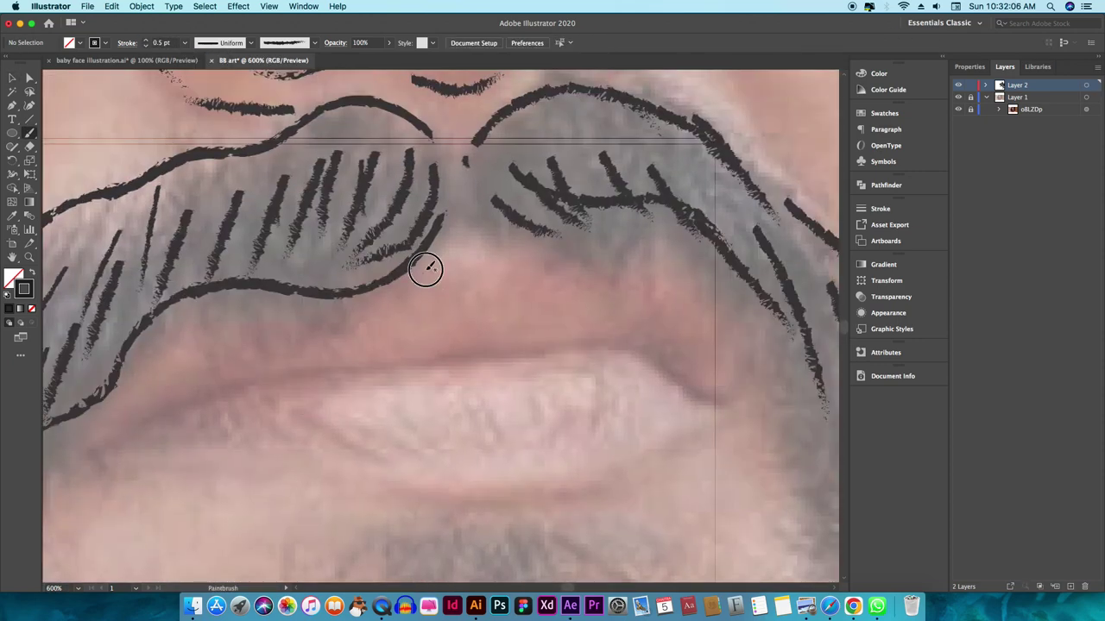
pyautogui.press('super+plus')
pyautogui.moveTo(398, 205); pyautogui.dragTo(513, 194)
pyautogui.moveTo(652, 304); pyautogui.dragTo(86, 382)
pyautogui.moveTo(690, 350); pyautogui.dragTo(362, 427)
pyautogui.moveTo(289, 345); pyautogui.dragTo(388, 384)
pyautogui.moveTo(353, 345); pyautogui.dragTo(449, 393)
pyautogui.moveTo(432, 328); pyautogui.dragTo(553, 384)
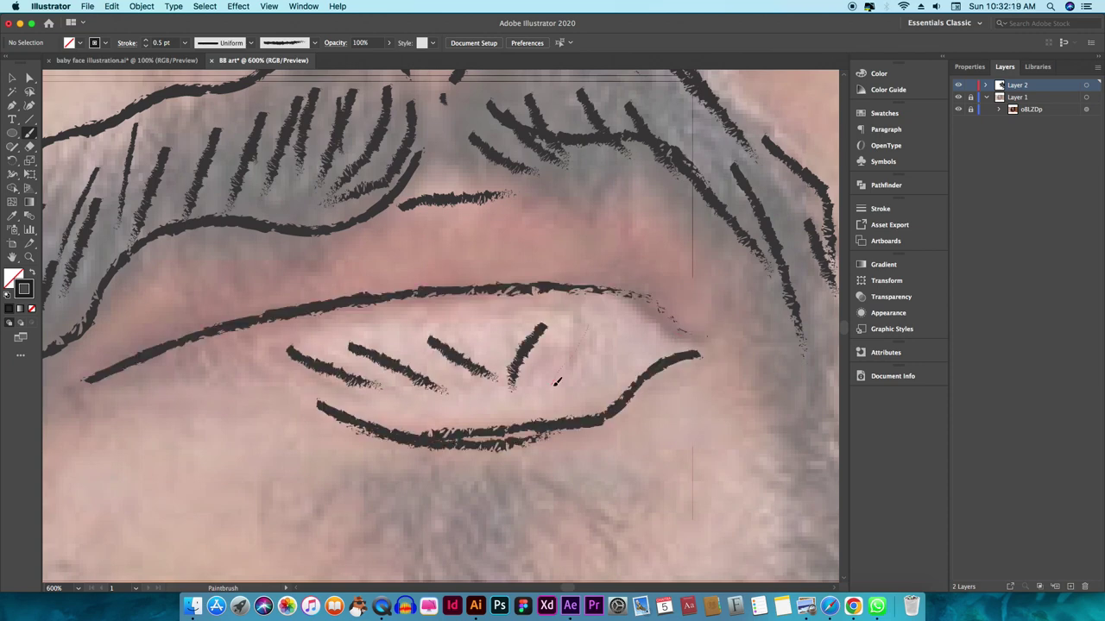
# Extend the left jawline and brush beard hair strokes around the chin
pyautogui.press('super+minus')
pyautogui.press('super+minus')
pyautogui.press('super+minus')
pyautogui.scroll(-3, 531, 351)
pyautogui.hscroll(2, 531, 352)
pyautogui.moveTo(302, 333); pyautogui.dragTo(315, 241)
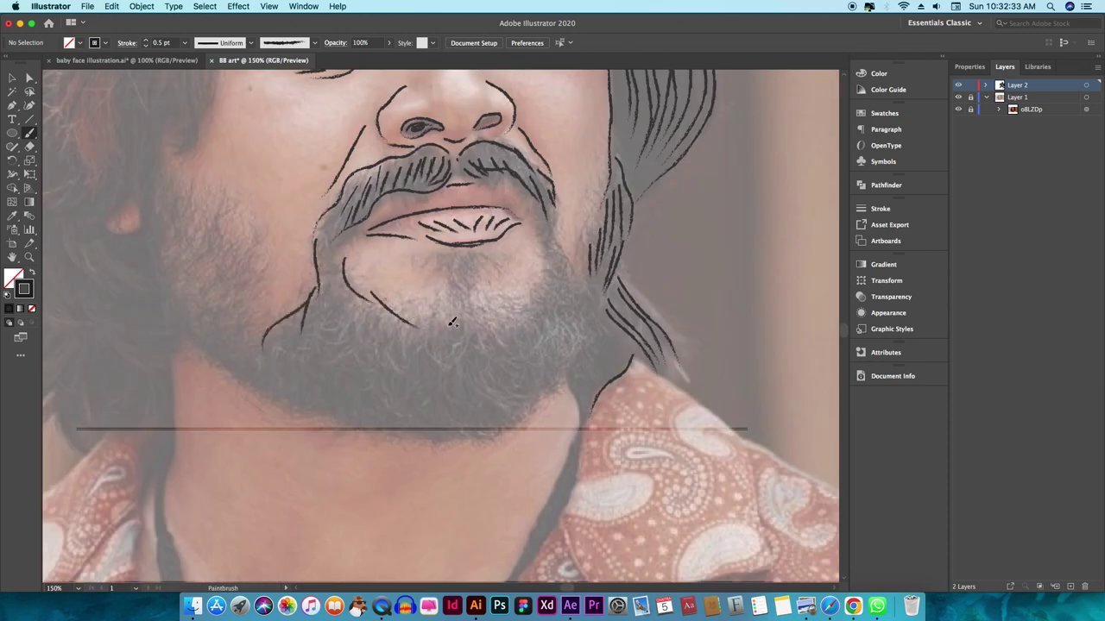
pyautogui.press('super+plus')
pyautogui.press('super+plus')
pyautogui.press('super+plus')
pyautogui.press('super+plus')
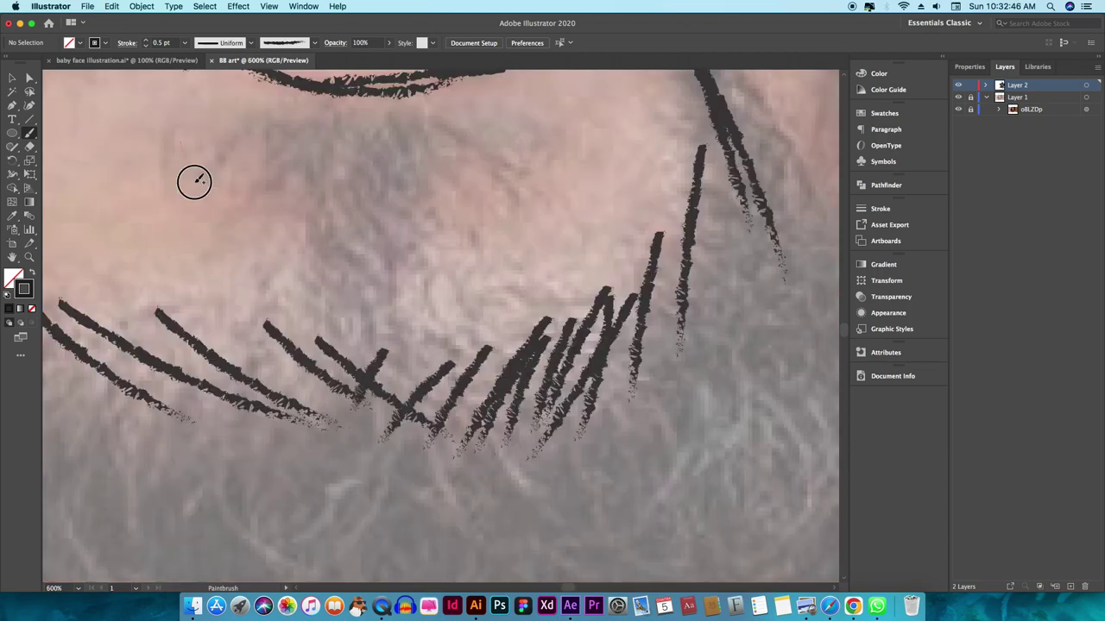
pyautogui.moveTo(246, 136); pyautogui.dragTo(320, 294)
pyautogui.moveTo(415, 164); pyautogui.dragTo(401, 332)
pyautogui.moveTo(513, 103); pyautogui.dragTo(354, 146)
pyautogui.moveTo(518, 125); pyautogui.dragTo(422, 233)
# Move down to the shirt and outline the first paisley shape
pyautogui.press('super+minus')
pyautogui.press('super+minus')
pyautogui.press('super+minus')
pyautogui.scroll(-2, 469, 246)
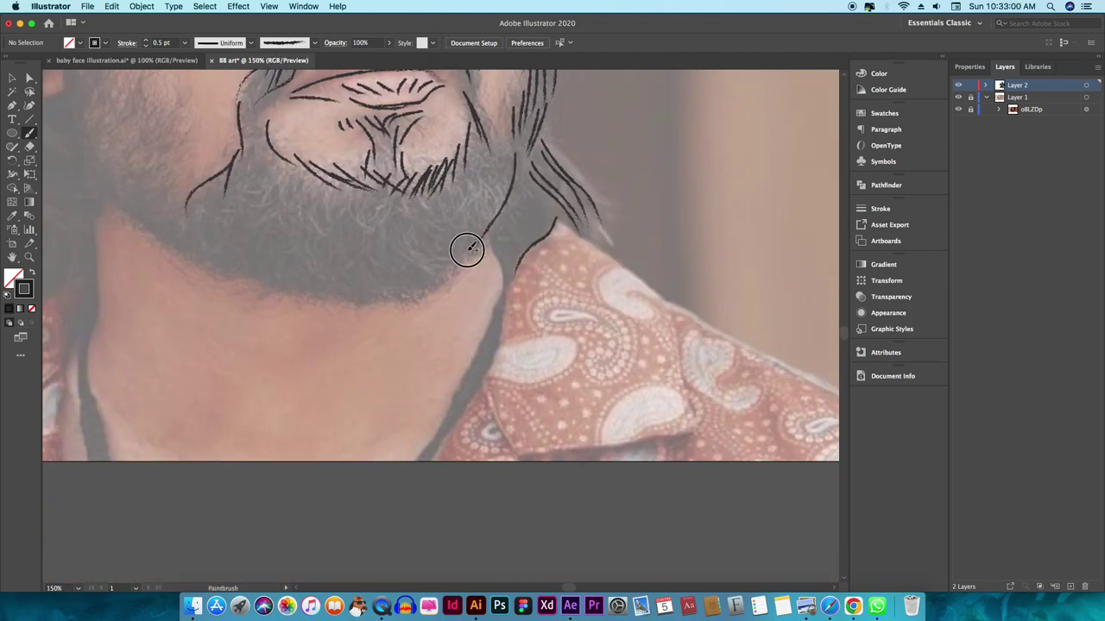
pyautogui.scroll(-2, 363, 252)
pyautogui.hscroll(-3, 449, 241)
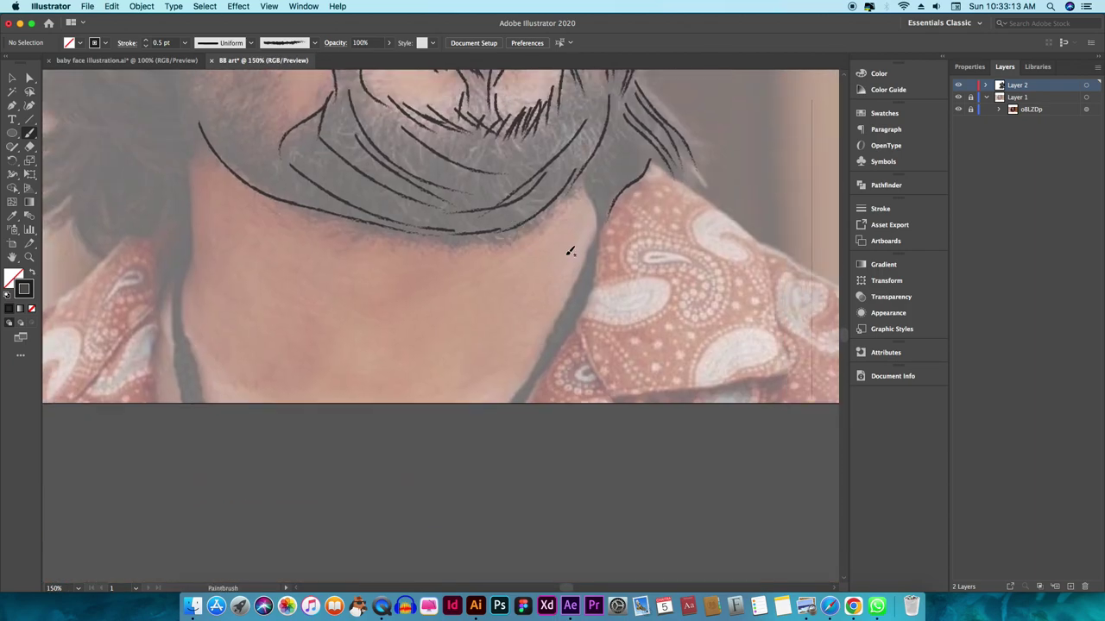
pyautogui.scroll(2, 506, 400)
pyautogui.hscroll(2, 535, 328)
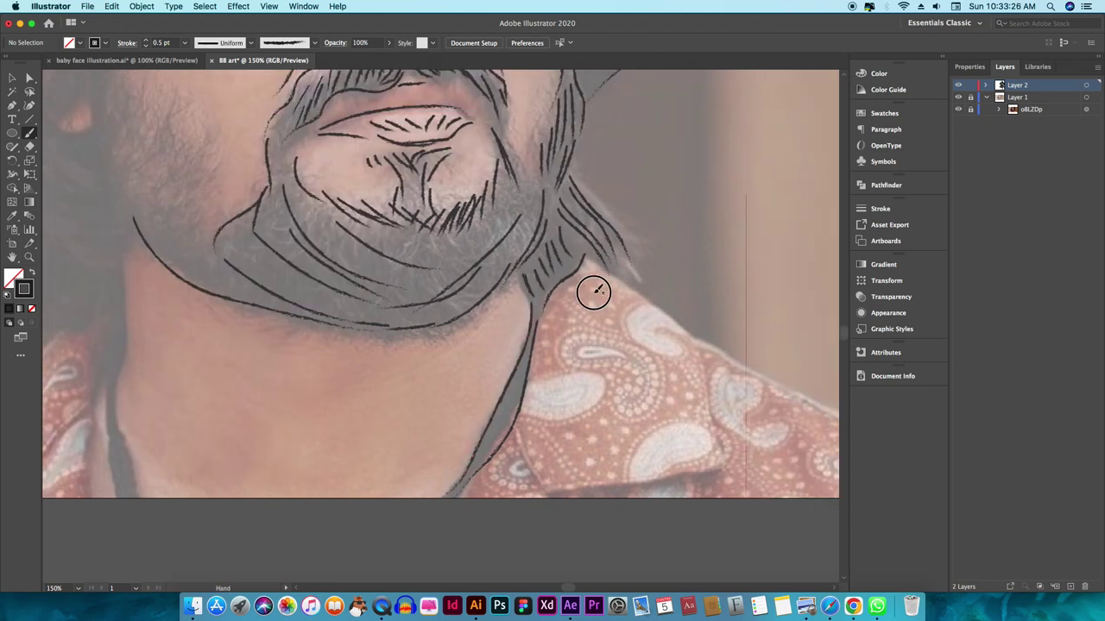
pyautogui.scroll(-2, 604, 276)
pyautogui.scroll(-2, 649, 276)
pyautogui.scroll(1, 518, 242)
pyautogui.moveTo(378, 173); pyautogui.dragTo(380, 207)
# Outline five more paisley shapes on the shirt
pyautogui.moveTo(345, 273); pyautogui.dragTo(344, 259)
pyautogui.moveTo(302, 319); pyautogui.dragTo(304, 316)
pyautogui.moveTo(449, 337); pyautogui.dragTo(444, 333)
pyautogui.moveTo(535, 238); pyautogui.dragTo(528, 243)
pyautogui.moveTo(636, 333); pyautogui.dragTo(638, 337)
# Trace the neck outline below the jaw and the shirt collar
pyautogui.moveTo(423, 194); pyautogui.dragTo(690, 195)
pyautogui.moveTo(206, 91)
pyautogui.mouseDown()
pyautogui.moveTo(409, 134)
pyautogui.moveTo(412, 255)
pyautogui.mouseUp()
pyautogui.moveTo(400, 401); pyautogui.dragTo(397, 275)
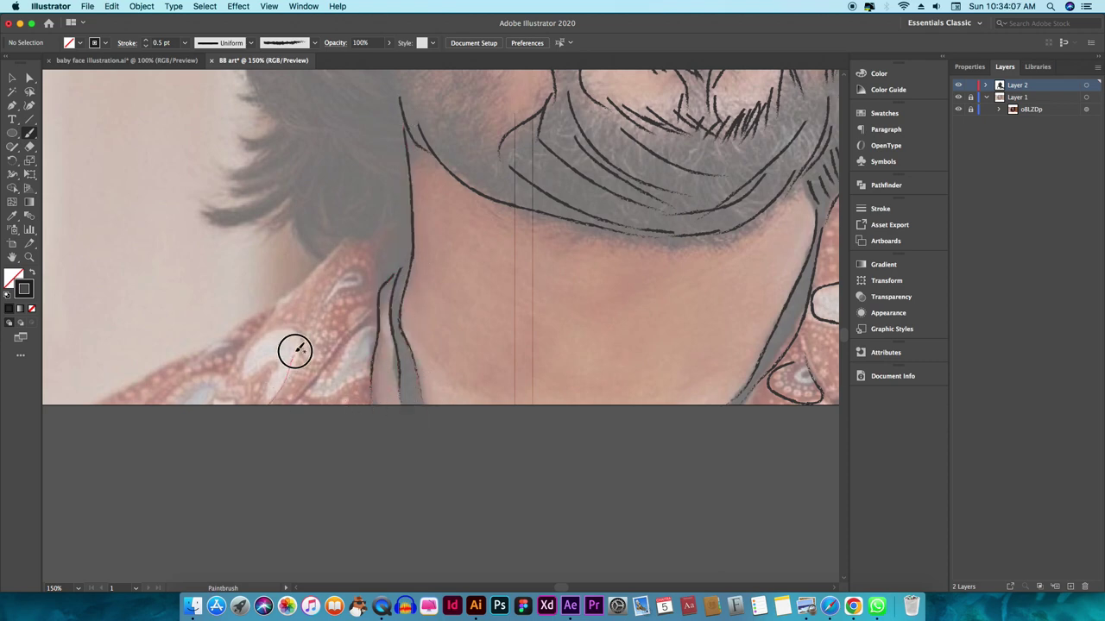
pyautogui.moveTo(287, 373); pyautogui.dragTo(373, 342)
pyautogui.moveTo(436, 249)
pyautogui.mouseDown()
pyautogui.moveTo(365, 348)
pyautogui.moveTo(311, 393)
pyautogui.mouseUp()
# Trace the left-side hair around the ear and temple, with strands and lower hair ends
pyautogui.scroll(5, 506, 365)
pyautogui.scroll(3, 506, 365)
pyautogui.moveTo(382, 350); pyautogui.dragTo(436, 225)
pyautogui.moveTo(446, 169); pyautogui.dragTo(380, 350)
pyautogui.moveTo(398, 100); pyautogui.dragTo(372, 220)
pyautogui.moveTo(421, 116); pyautogui.dragTo(393, 241)
pyautogui.moveTo(294, 226); pyautogui.dragTo(372, 405)
pyautogui.moveTo(367, 410); pyautogui.dragTo(302, 474)
pyautogui.moveTo(393, 429); pyautogui.dragTo(276, 503)
pyautogui.scroll(-5, 469, 453)
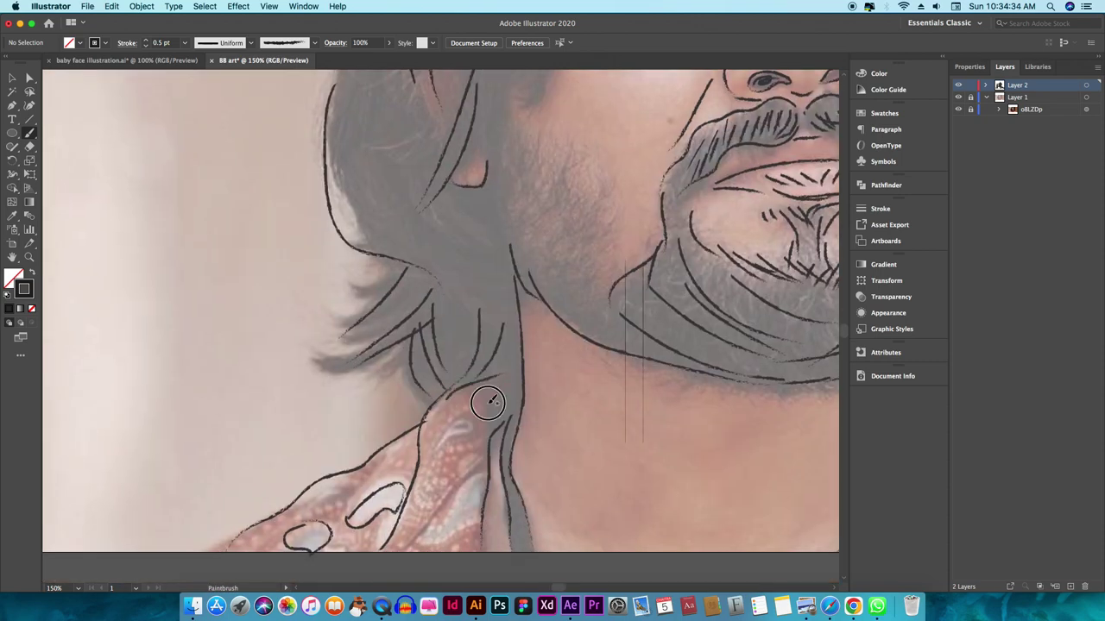
pyautogui.scroll(5, 515, 353)
pyautogui.scroll(5, 484, 285)
pyautogui.scroll(3, 457, 216)
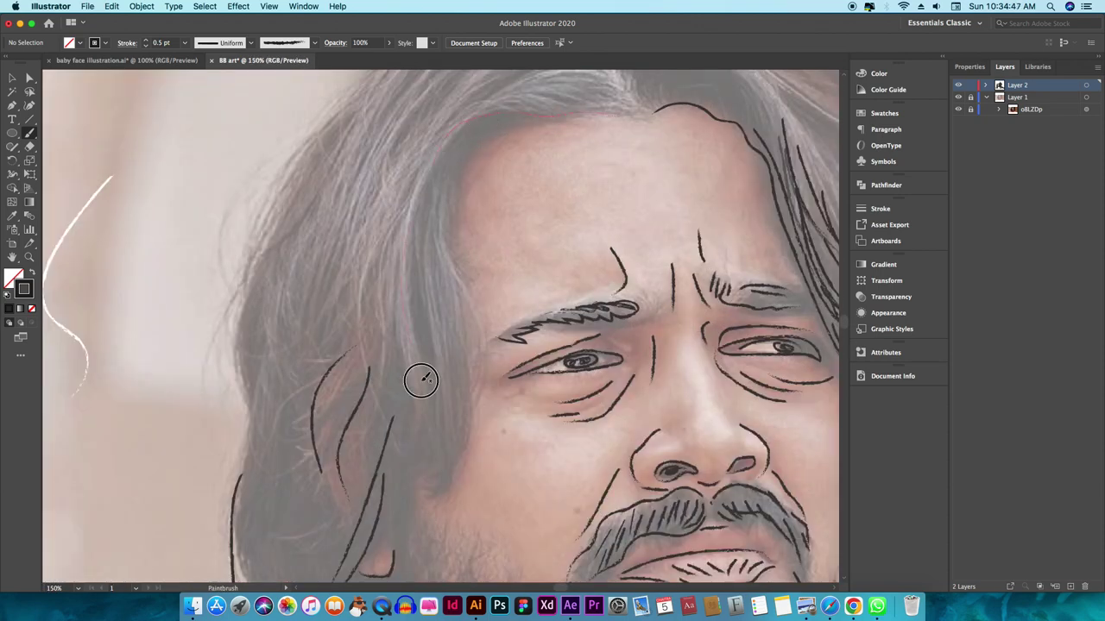
# Brush two temple hairline lines and strand lines left of the temple
pyautogui.moveTo(453, 261); pyautogui.dragTo(474, 380)
pyautogui.moveTo(501, 121); pyautogui.dragTo(450, 257)
pyautogui.moveTo(425, 210); pyautogui.dragTo(448, 354)
pyautogui.moveTo(431, 173); pyautogui.dragTo(454, 418)
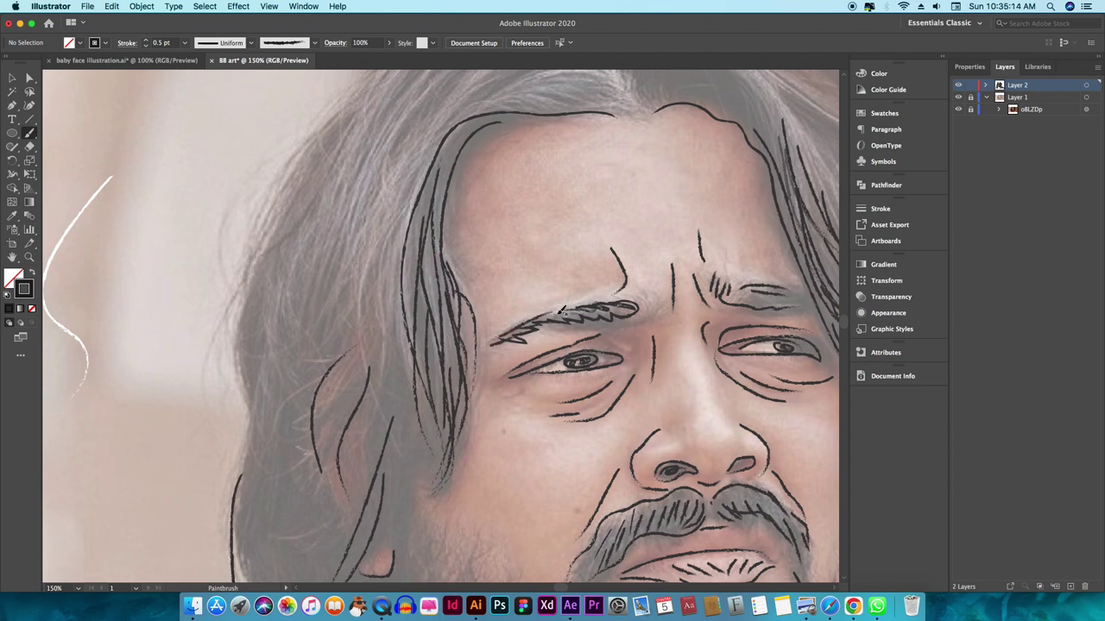
# Add a flowing strand line to the hair toward the top of the head
pyautogui.scroll(3, 640, 319)
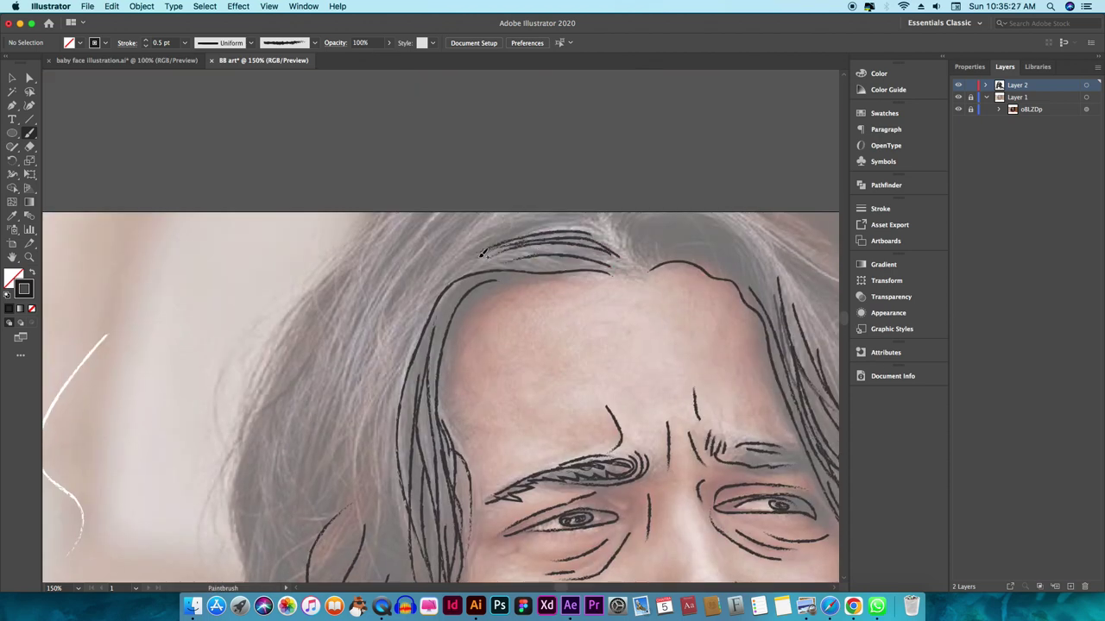
pyautogui.scroll(-5, 400, 135)
pyautogui.hscroll(-3, 400, 136)
pyautogui.moveTo(397, 140)
pyautogui.mouseDown()
pyautogui.moveTo(341, 431)
pyautogui.moveTo(321, 310)
pyautogui.mouseUp()
pyautogui.scroll(-3, 365, 173)
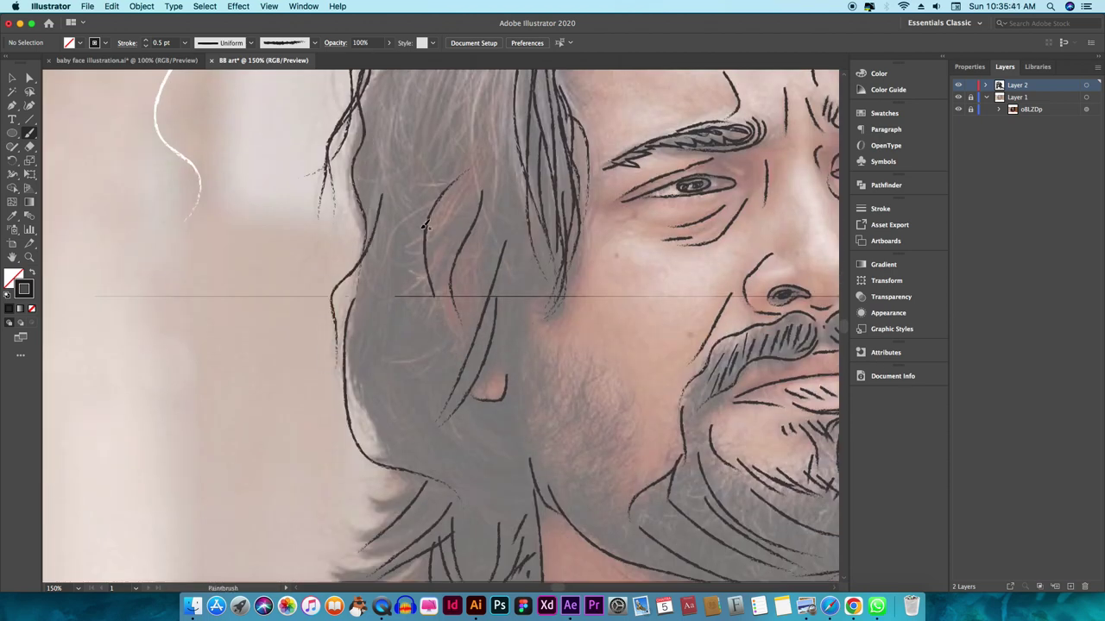
pyautogui.scroll(-3, 419, 283)
pyautogui.scroll(2, 389, 437)
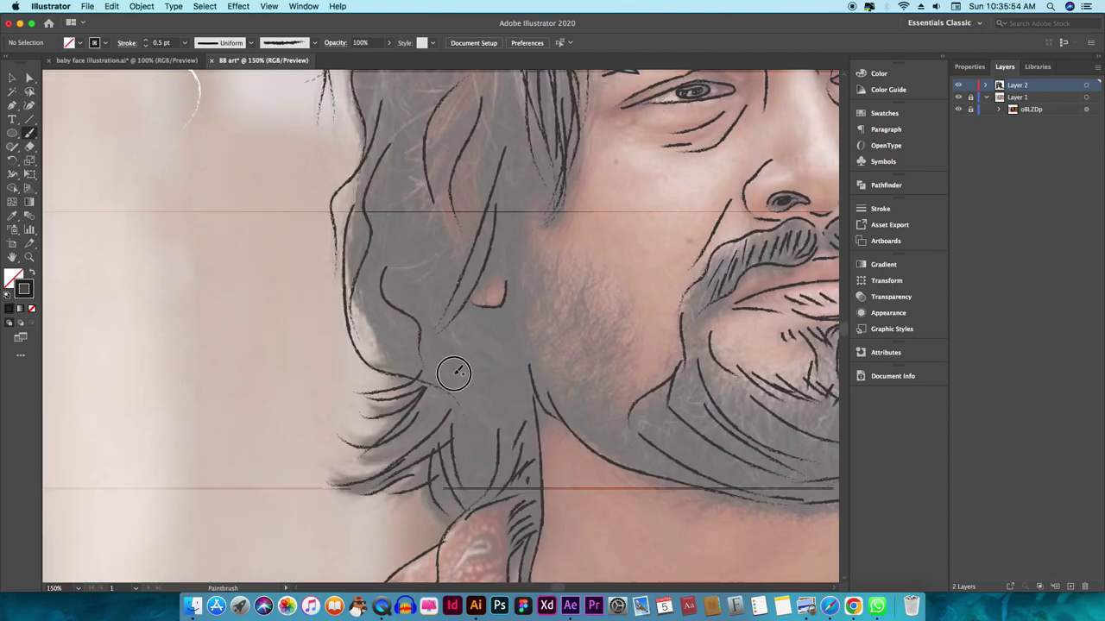
# Hide and re-show the photo layer to check the line art on its own
pyautogui.scroll(3, 452, 370)
pyautogui.scroll(-2, 616, 354)
pyautogui.press('super+minus')
pyautogui.press('super+minus')
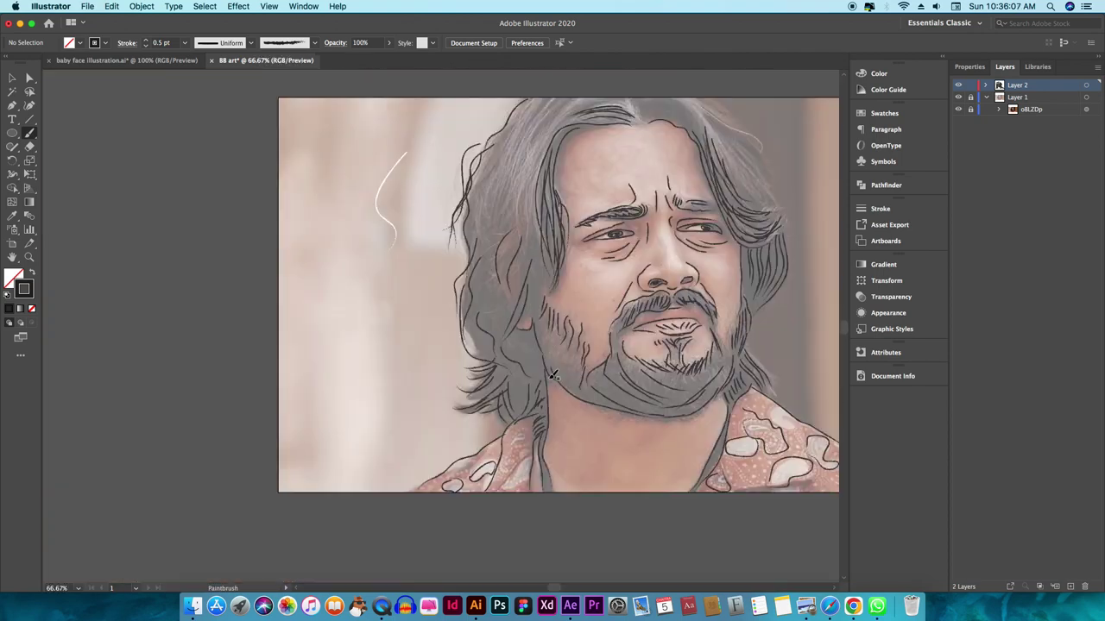
pyautogui.click(958, 97)
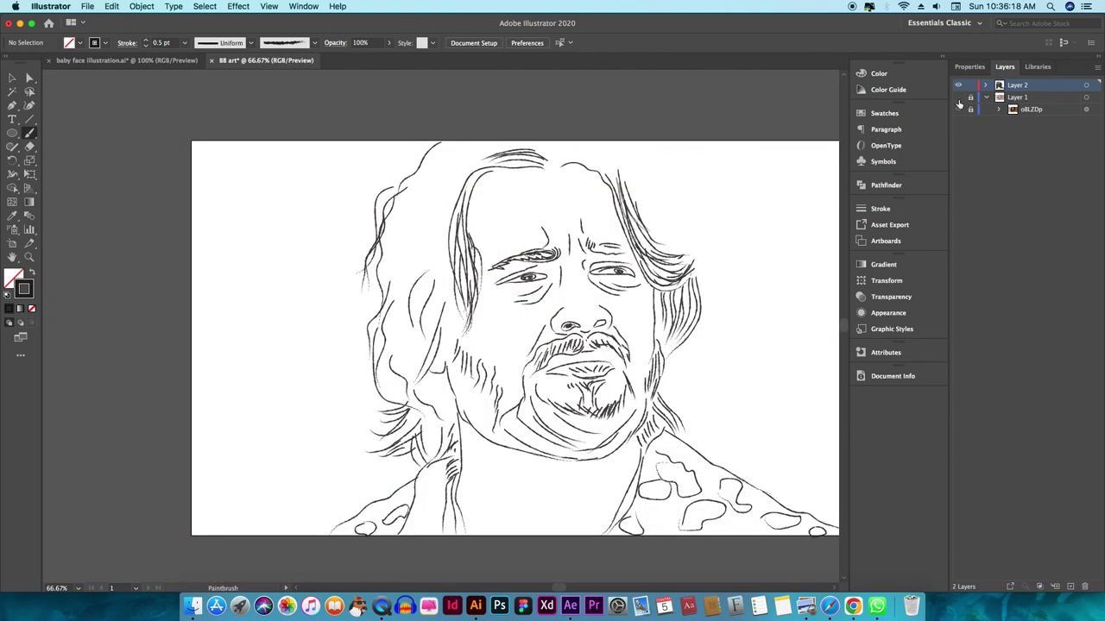
pyautogui.click(959, 96)
pyautogui.press('super+plus')
pyautogui.press('super+plus')
pyautogui.scroll(-3, 518, 389)
# Set the brush stroke to 0.25 pt for finer cheek strokes
pyautogui.click(183, 42)
pyautogui.moveTo(387, 344); pyautogui.dragTo(373, 320)
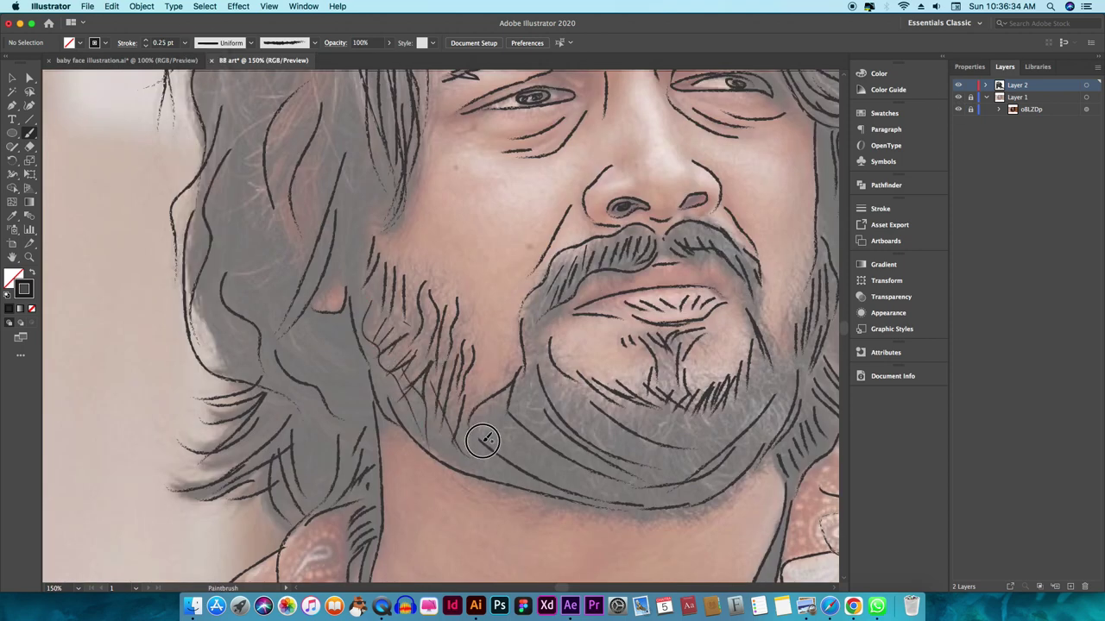
pyautogui.hscroll(3, 482, 442)
pyautogui.scroll(-1, 518, 436)
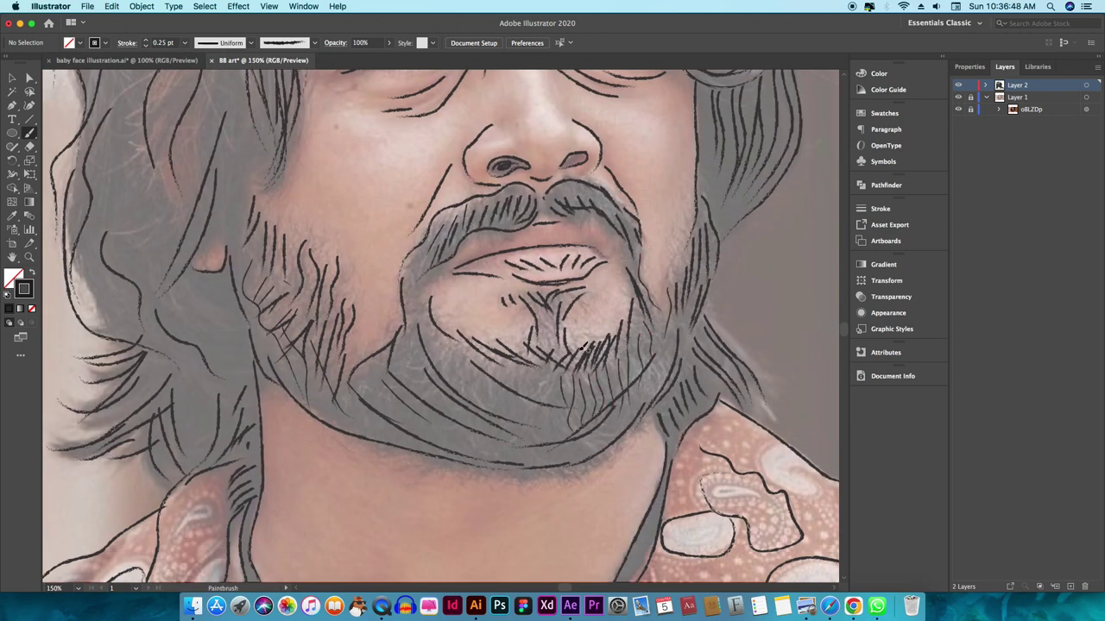
pyautogui.scroll(3, 371, 285)
pyautogui.scroll(4, 336, 224)
pyautogui.hscroll(-4, 337, 224)
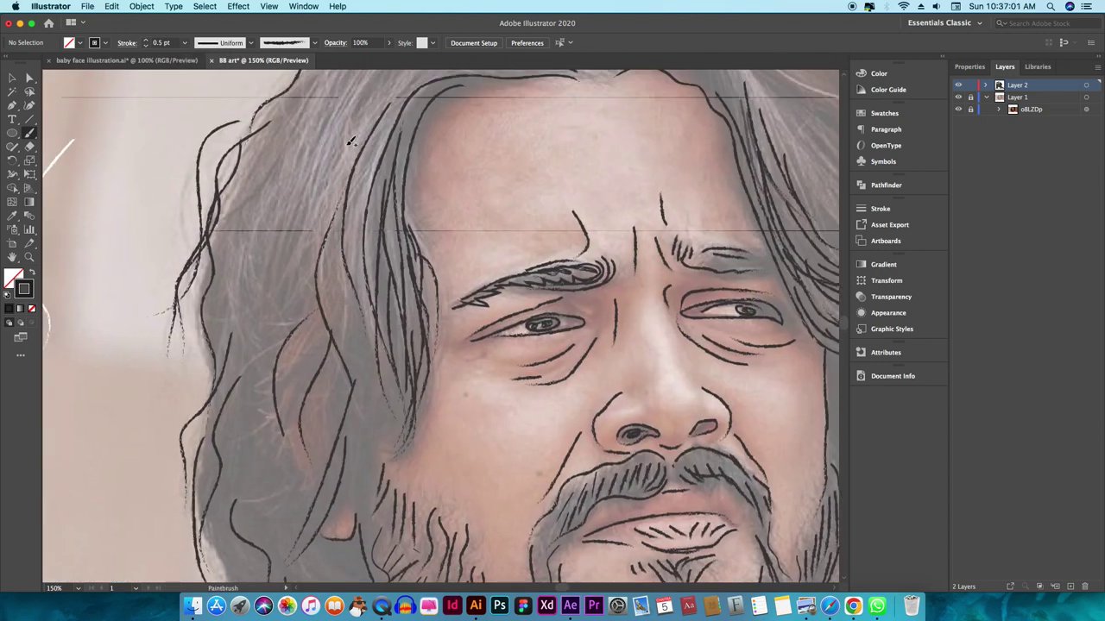
pyautogui.scroll(-4, 315, 186)
pyautogui.scroll(5, 310, 188)
pyautogui.hscroll(2, 310, 189)
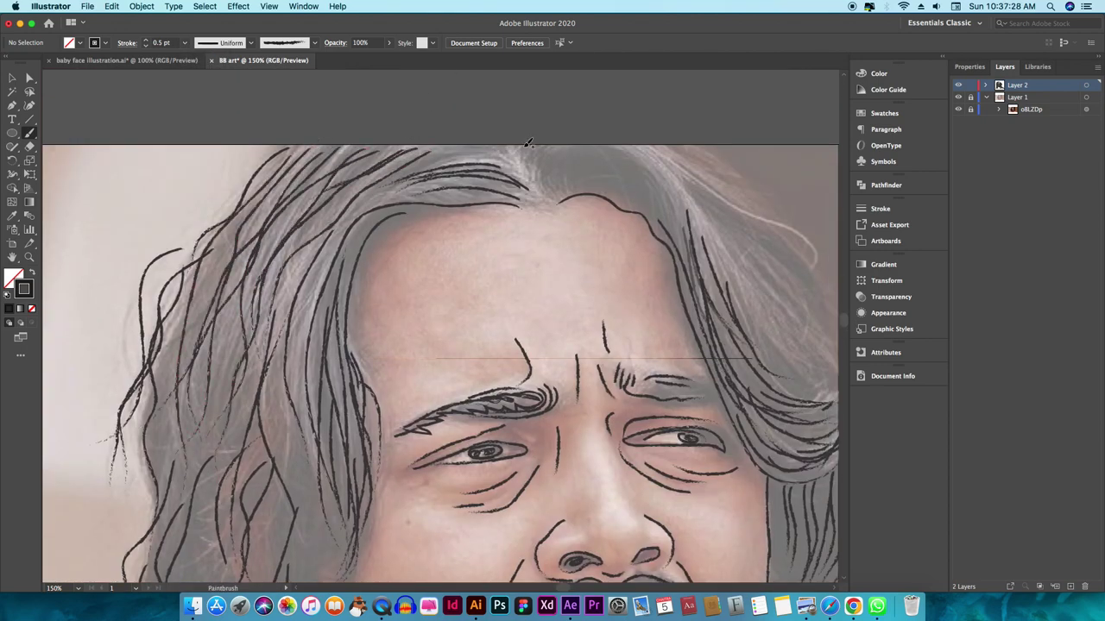
# Trace hair strands curving over the crown, down the right side, and along the right hairline
pyautogui.hscroll(4, 345, 207)
pyautogui.moveTo(394, 186)
pyautogui.mouseDown()
pyautogui.moveTo(518, 226)
pyautogui.moveTo(511, 186)
pyautogui.mouseUp()
pyautogui.moveTo(529, 140); pyautogui.dragTo(694, 397)
pyautogui.scroll(-3, 530, 184)
pyautogui.hscroll(2, 530, 184)
pyautogui.scroll(-5, 639, 296)
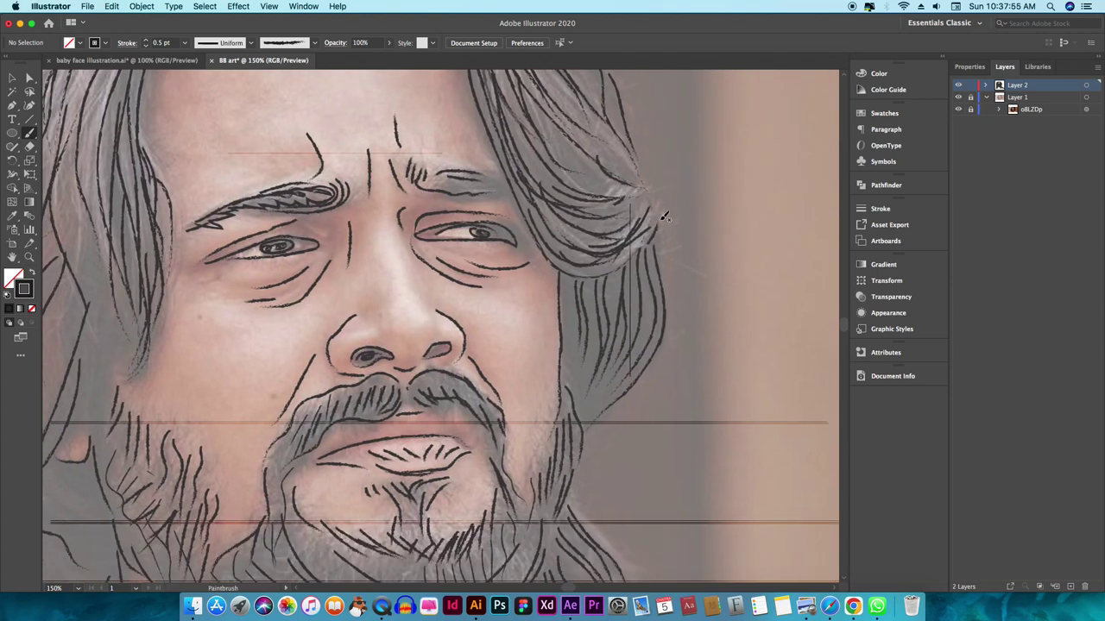
pyautogui.scroll(-2, 605, 259)
pyautogui.scroll(-3, 605, 253)
pyautogui.scroll(-2, 604, 253)
pyautogui.scroll(8, 624, 230)
pyautogui.scroll(-2, 640, 239)
pyautogui.scroll(-4, 641, 239)
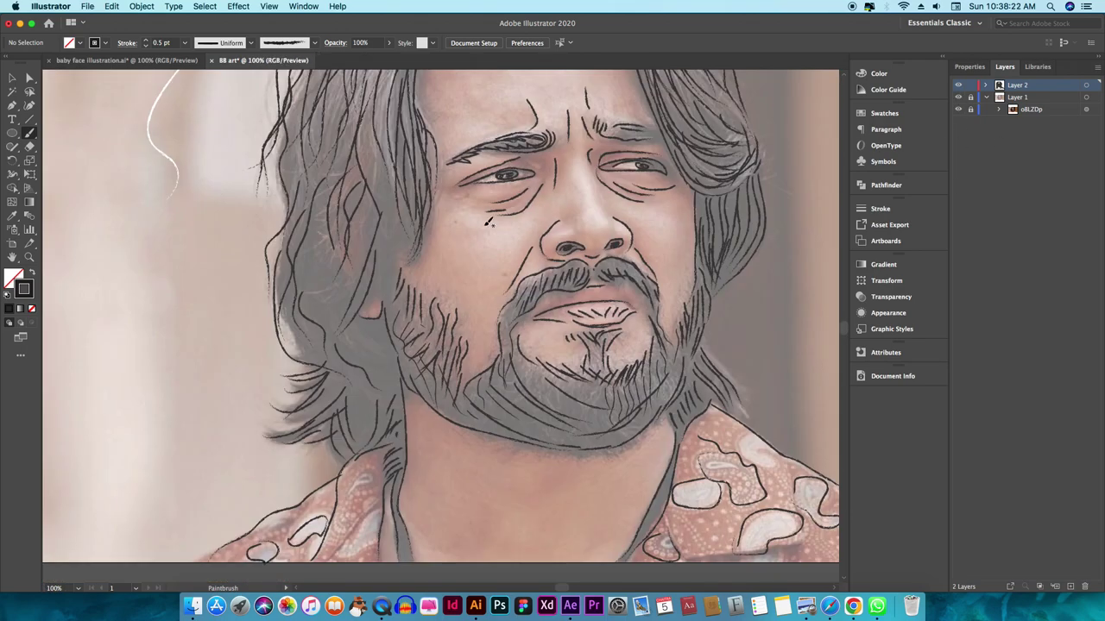
pyautogui.scroll(-1, 432, 308)
pyautogui.scroll(3, 317, 197)
pyautogui.hscroll(2, 388, 129)
pyautogui.scroll(1, 388, 130)
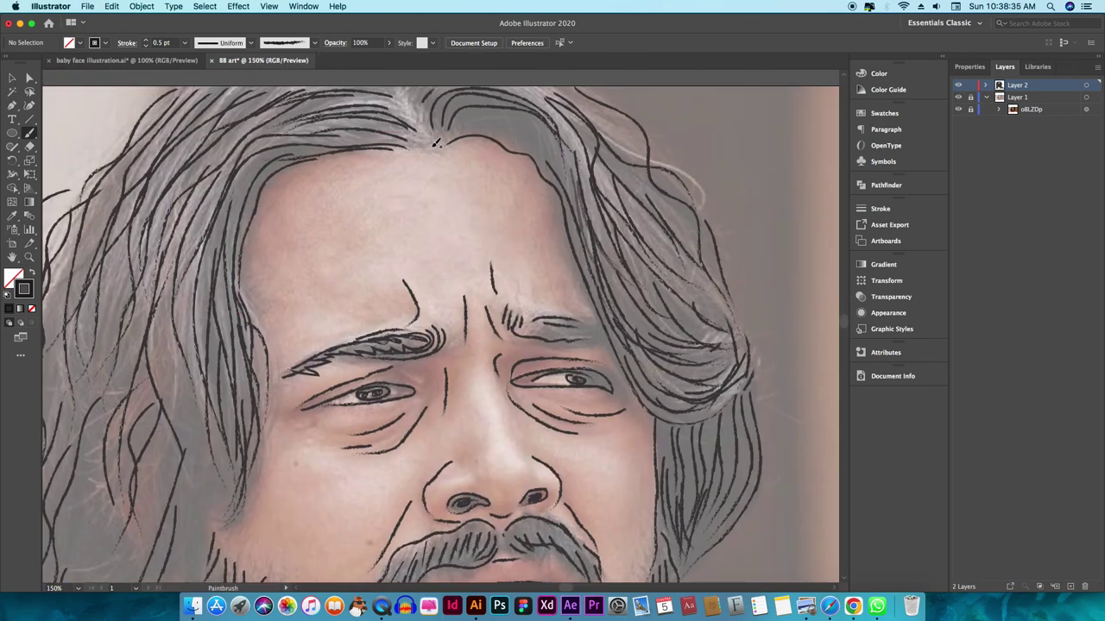
pyautogui.moveTo(453, 137); pyautogui.dragTo(549, 184)
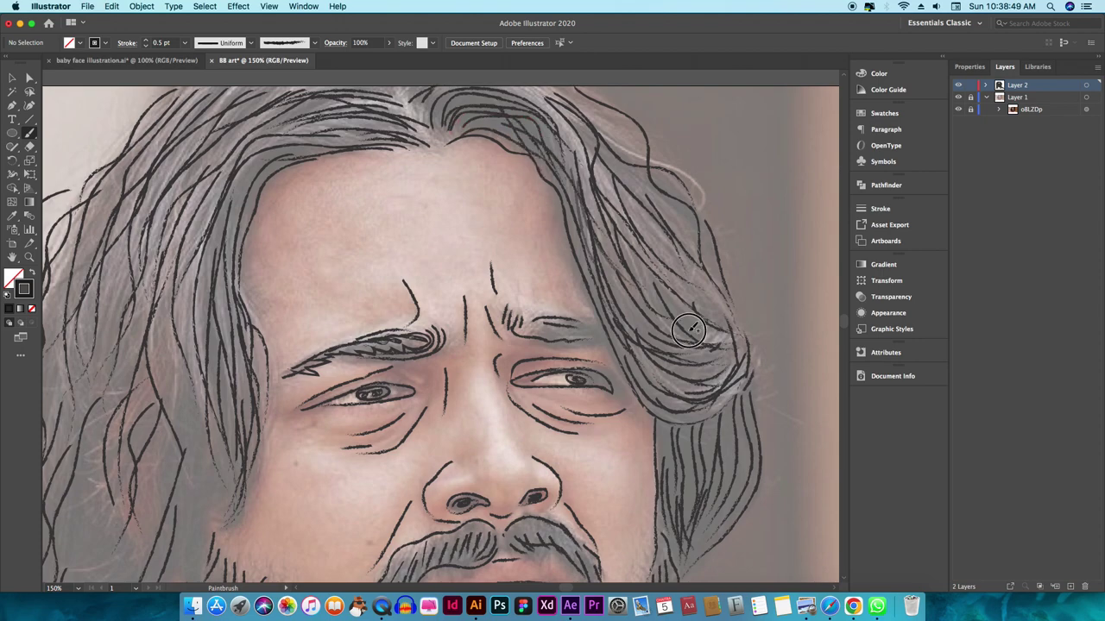
# Draw two crease lines on the neck and extend the chin outline to the right
pyautogui.moveTo(365, 413); pyautogui.dragTo(401, 449)
pyautogui.moveTo(632, 456); pyautogui.dragTo(701, 411)
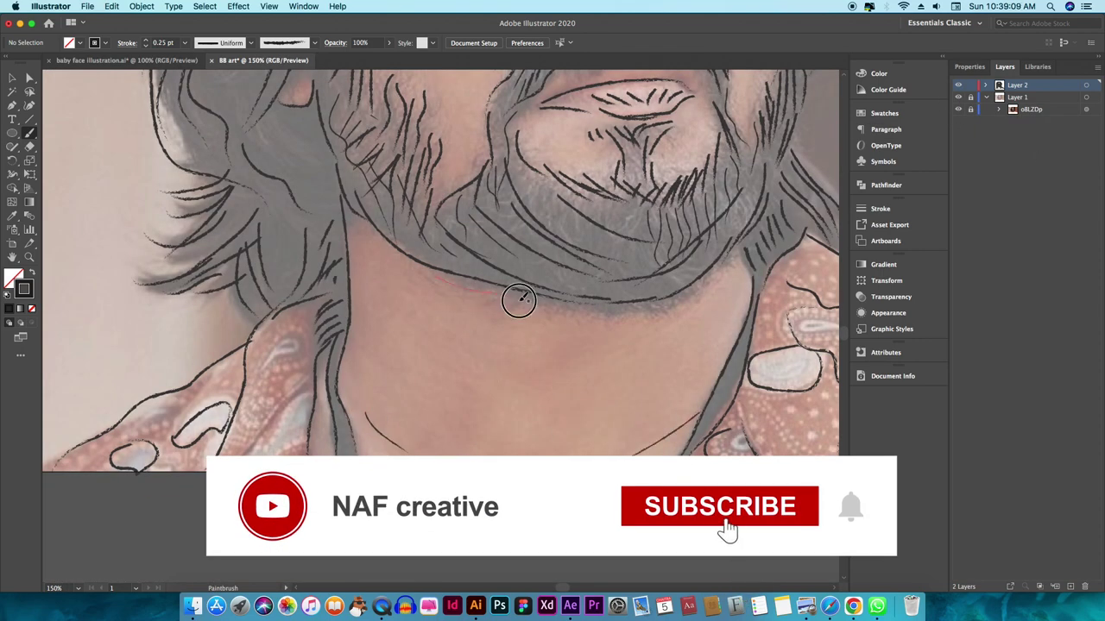
pyautogui.moveTo(518, 301); pyautogui.dragTo(691, 290)
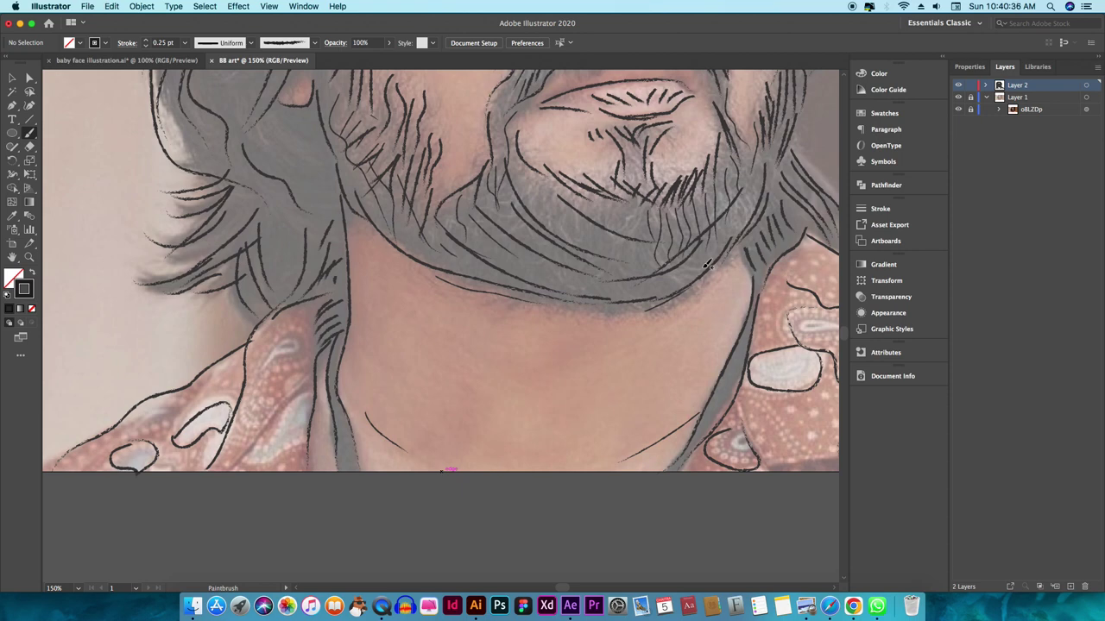
# Pan over to the left hair and paint a long thin strand down beside the left ear
pyautogui.scroll(3, 317, 236)
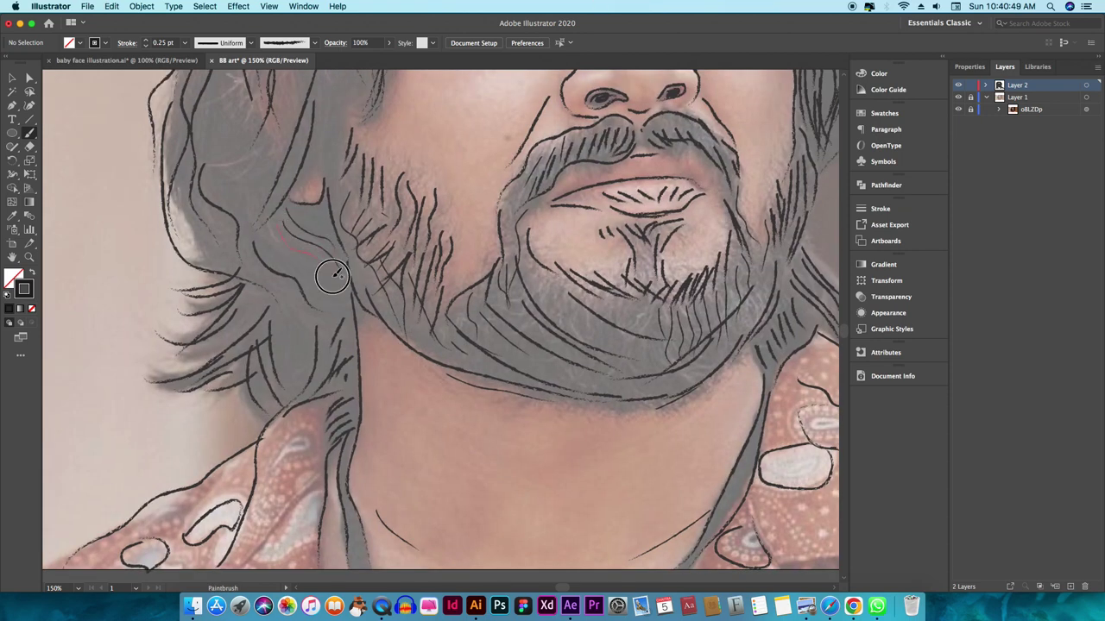
pyautogui.scroll(-2, 286, 287)
pyautogui.scroll(-2, 292, 317)
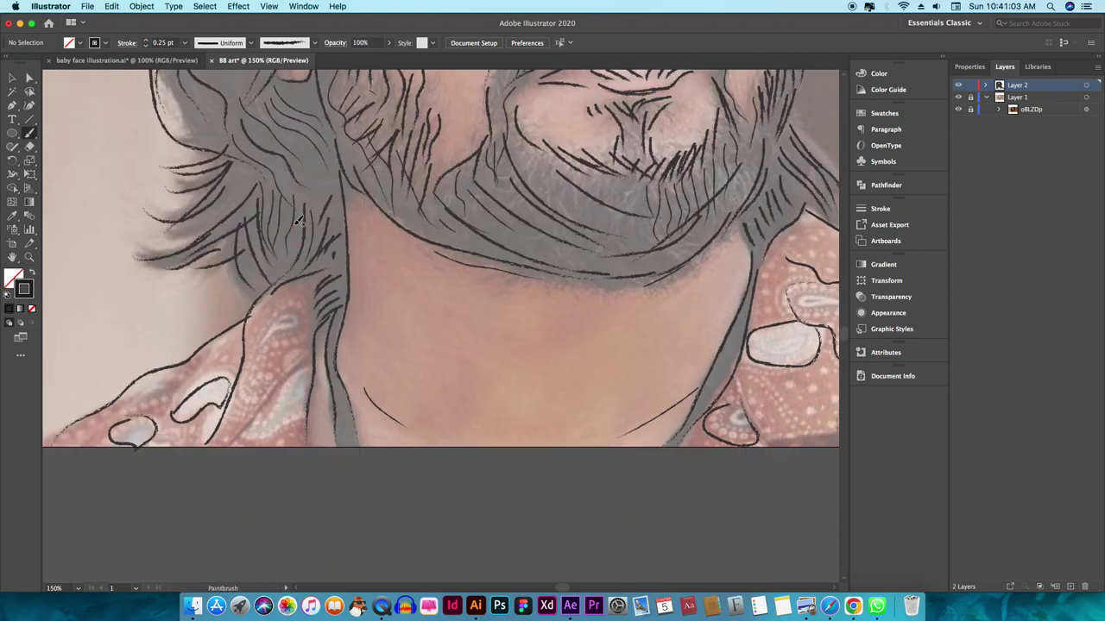
pyautogui.scroll(3, 250, 298)
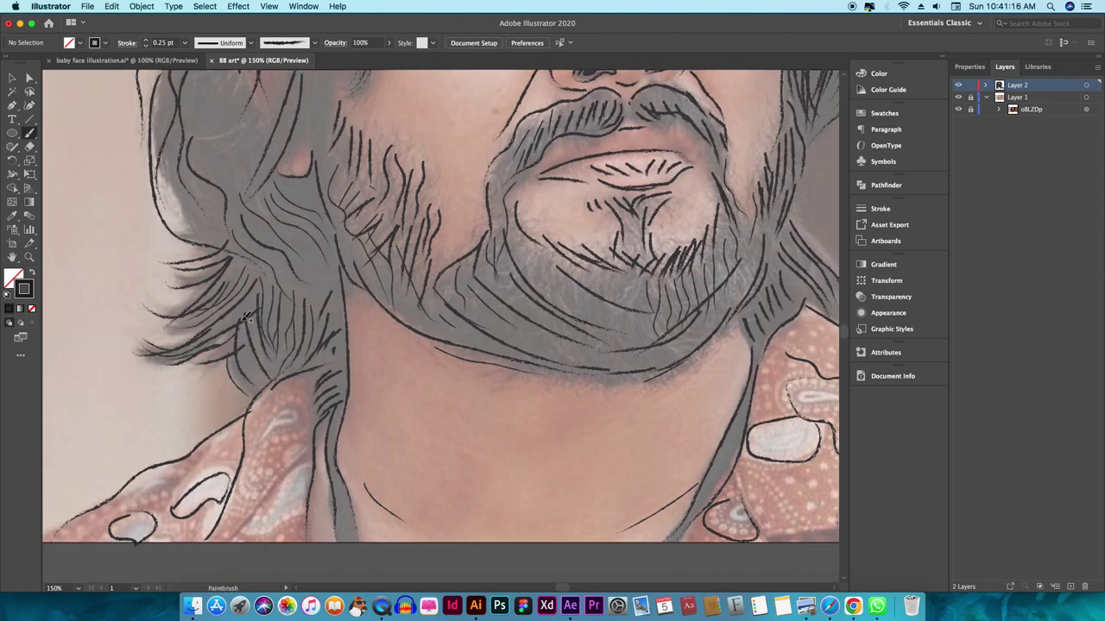
pyautogui.scroll(5, 248, 338)
pyautogui.scroll(-2, 282, 316)
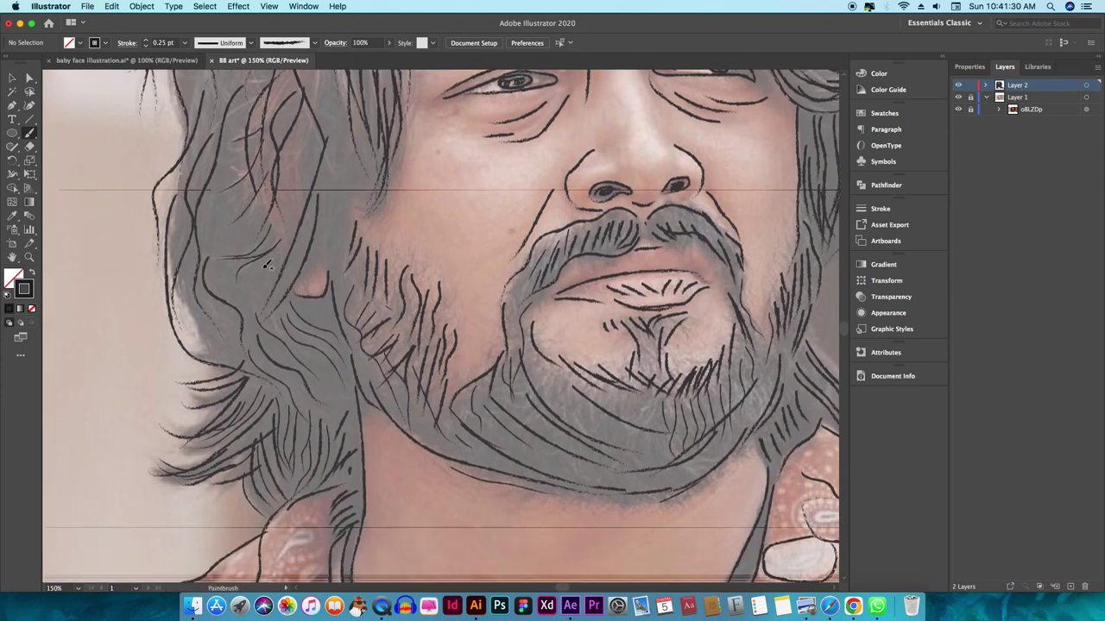
pyautogui.scroll(4, 260, 112)
pyautogui.scroll(1, 284, 248)
pyautogui.scroll(2, 285, 224)
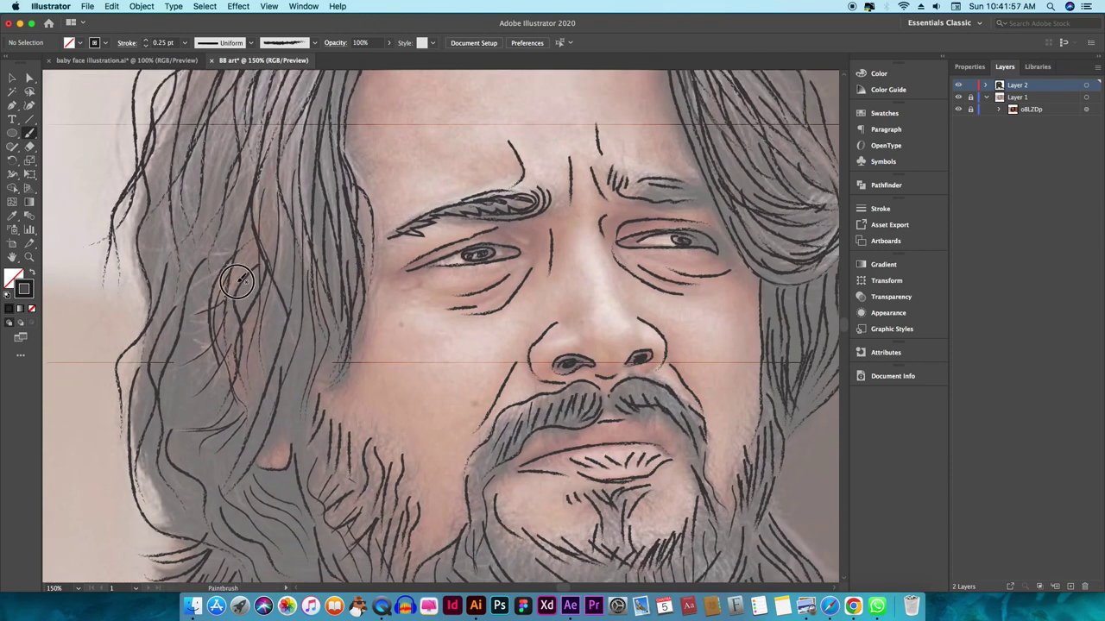
pyautogui.scroll(-4, 250, 102)
pyautogui.hscroll(-2, 256, 123)
pyautogui.moveTo(270, 145); pyautogui.dragTo(250, 401)
pyautogui.scroll(10, 256, 430)
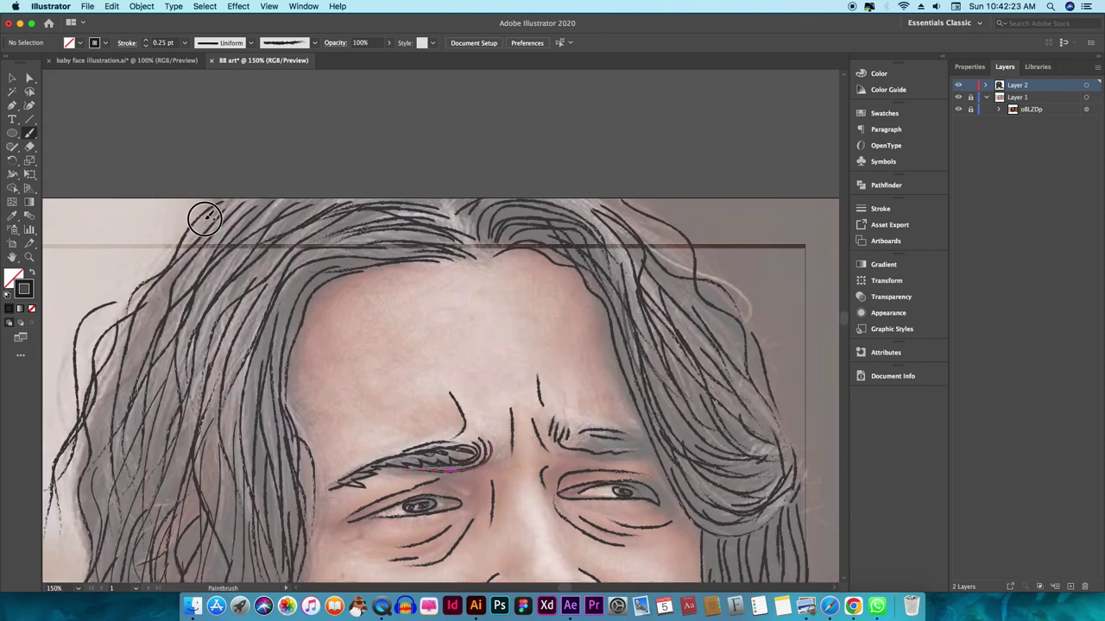
# Zoom out to the whole face and briefly hide the photo layer to check the lines
pyautogui.scroll(-3, 339, 152)
pyautogui.hscroll(-3, 339, 152)
pyautogui.scroll(-3, 336, 172)
pyautogui.hscroll(6, 334, 199)
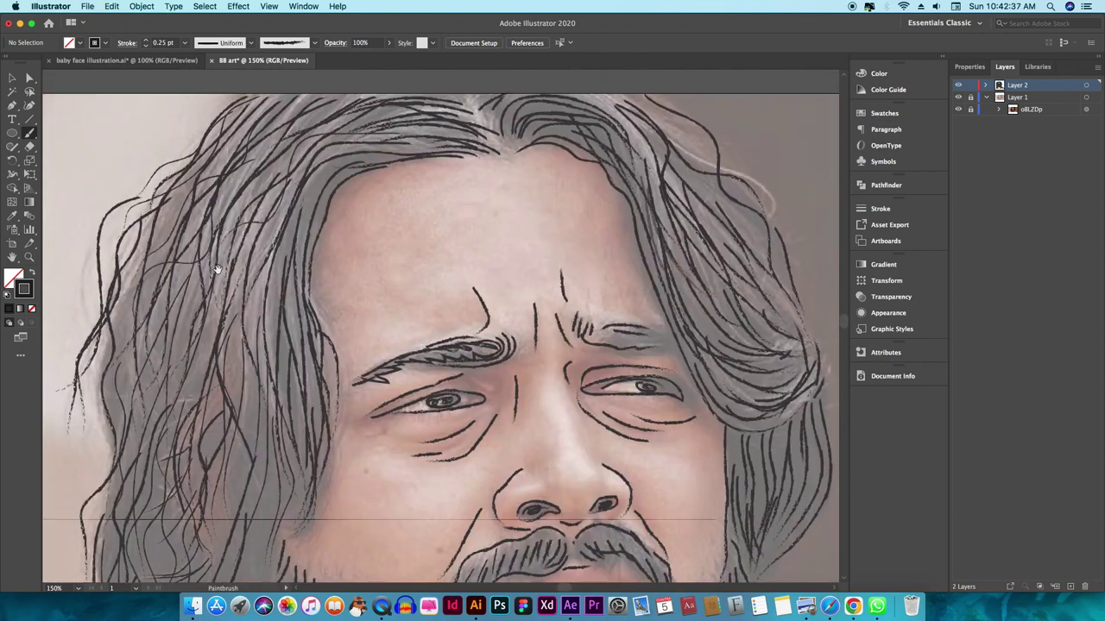
pyautogui.hscroll(-6, 332, 225)
pyautogui.scroll(-4, 325, 257)
pyautogui.scroll(-2, 325, 258)
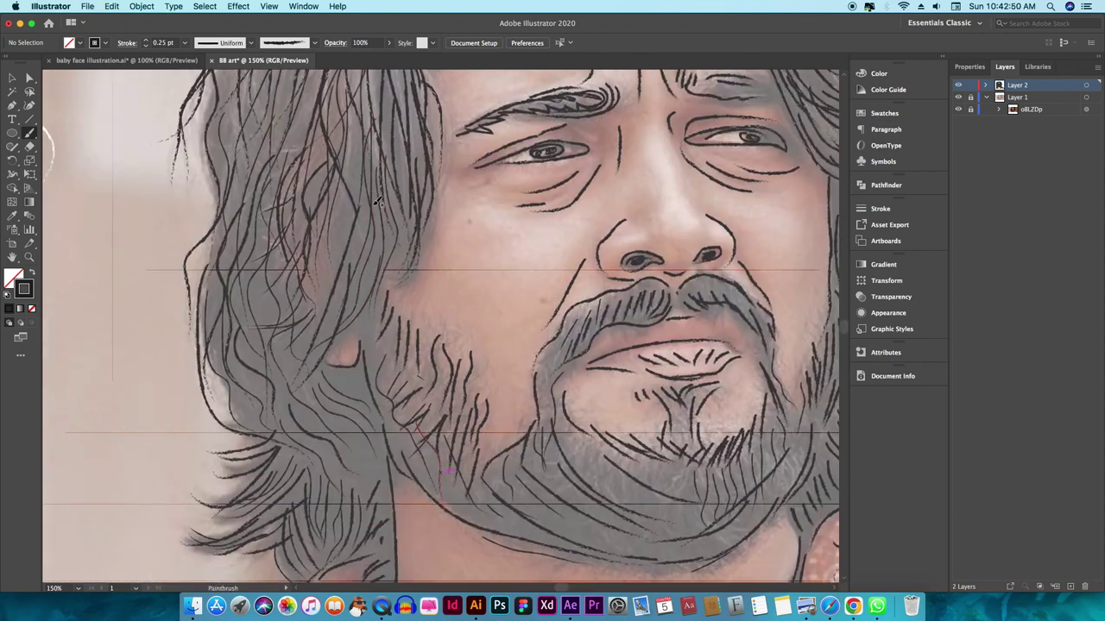
pyautogui.press('super+minus')
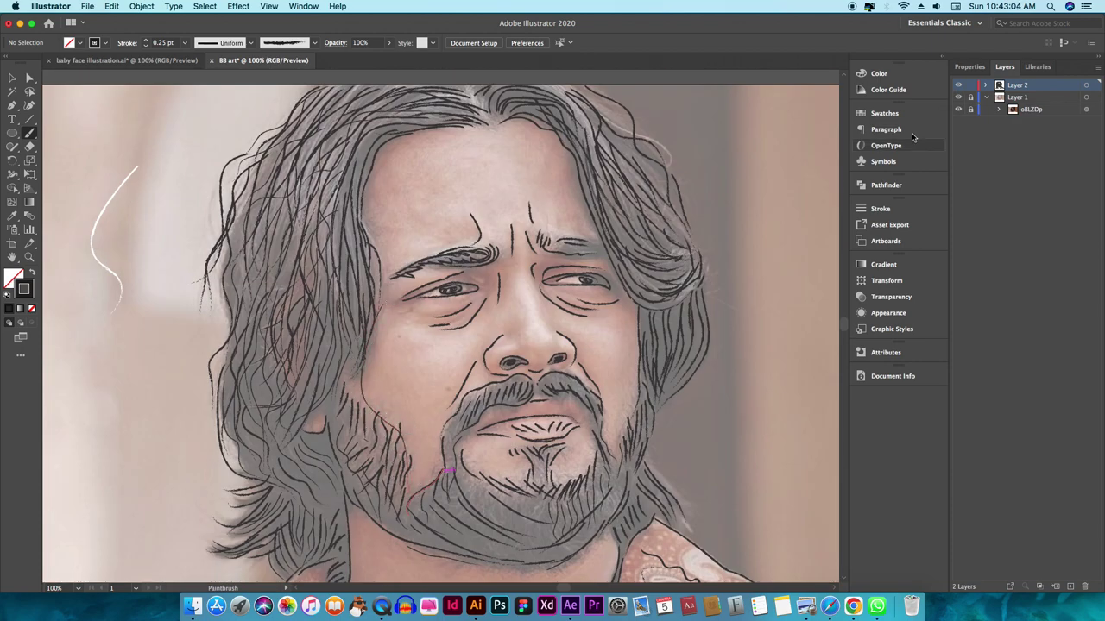
pyautogui.click(958, 98)
pyautogui.click(958, 98)
# Paint another dark strand in the beard beneath the chin
pyautogui.scroll(2, 580, 227)
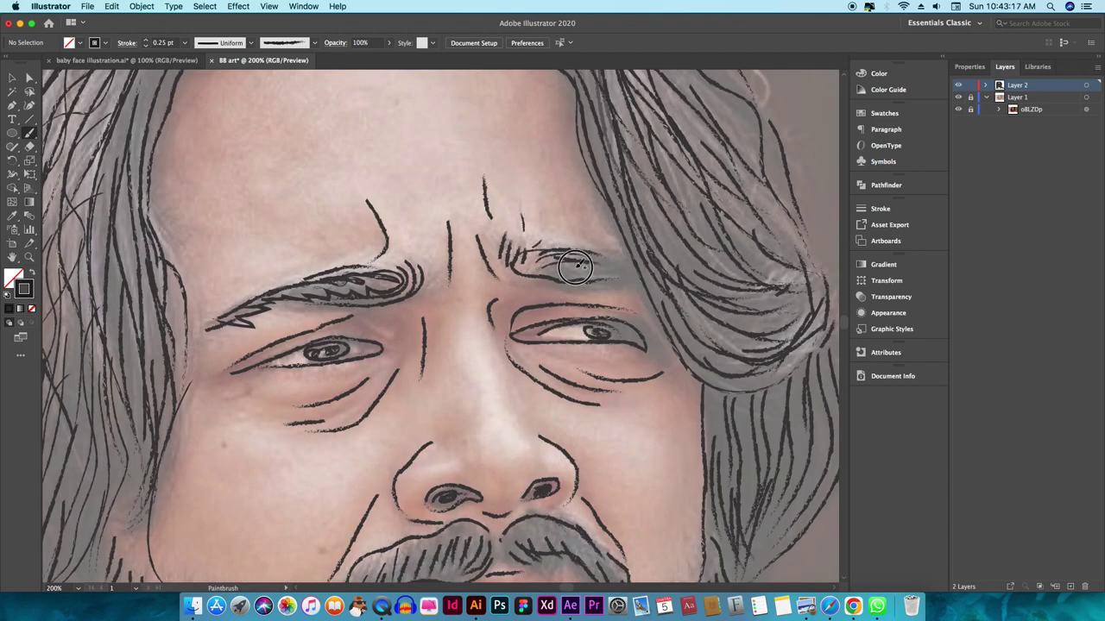
pyautogui.scroll(-3, 565, 221)
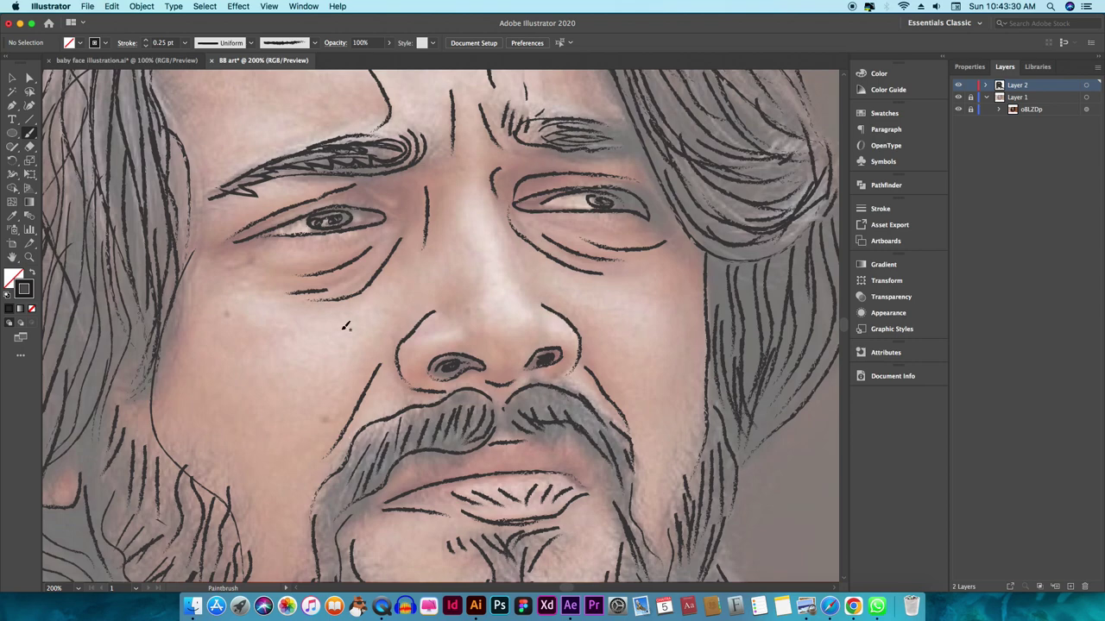
pyautogui.scroll(-1, 605, 333)
pyautogui.scroll(-4, 713, 314)
pyautogui.scroll(-3, 682, 313)
pyautogui.moveTo(557, 376); pyautogui.dragTo(496, 291)
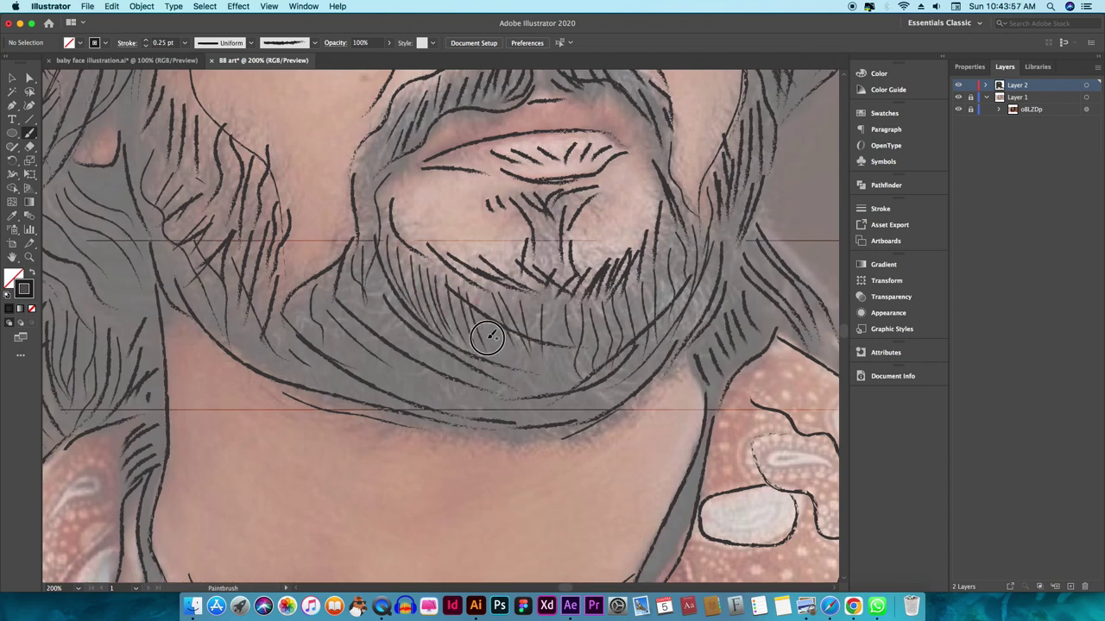
# Fit the whole artboard in view and hide the photo to review the full line art
pyautogui.scroll(1, 605, 323)
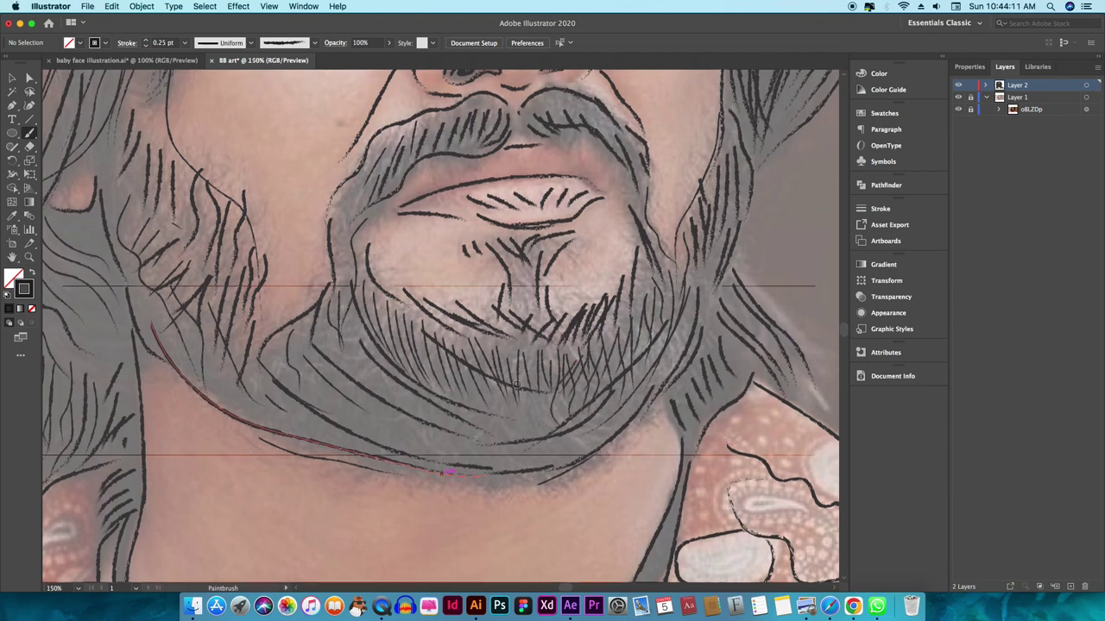
pyautogui.press('super+0')
pyautogui.click(958, 97)
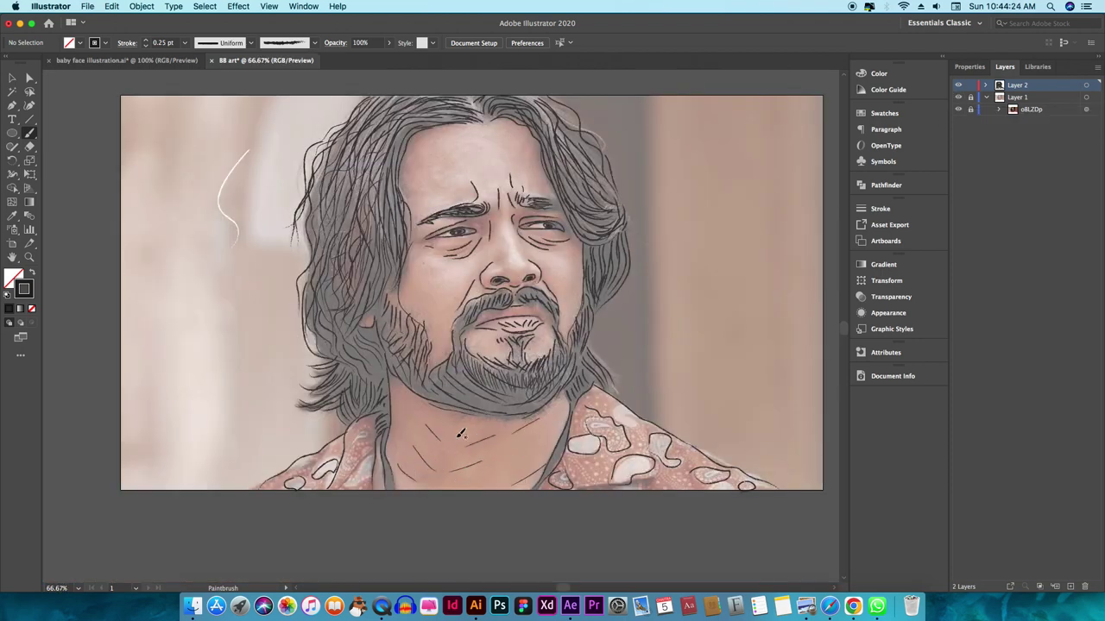
pyautogui.scroll(2, 511, 253)
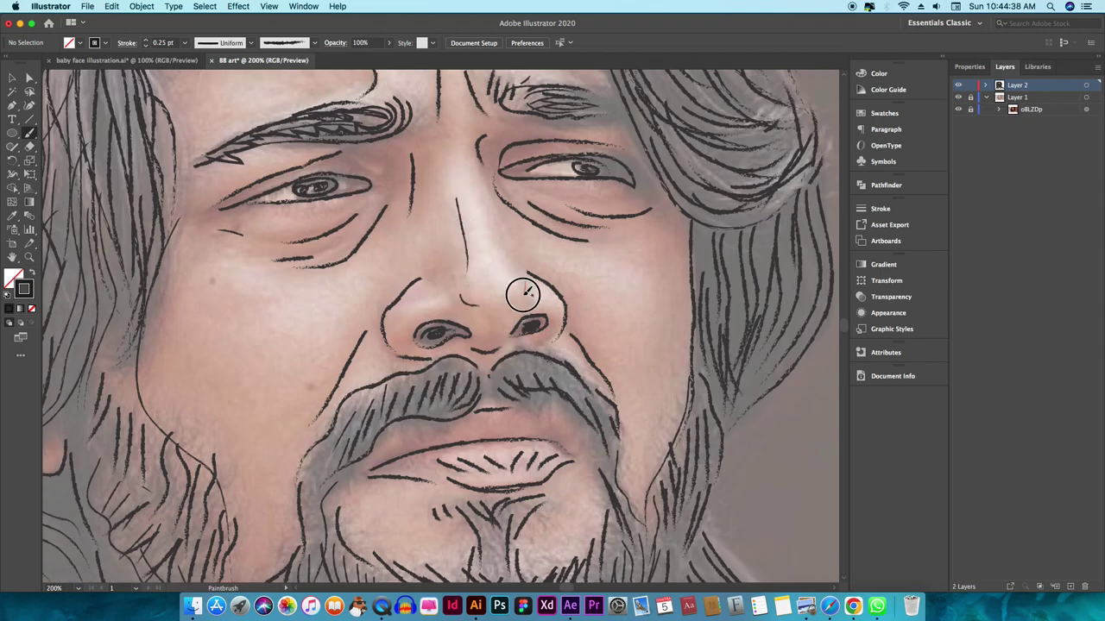